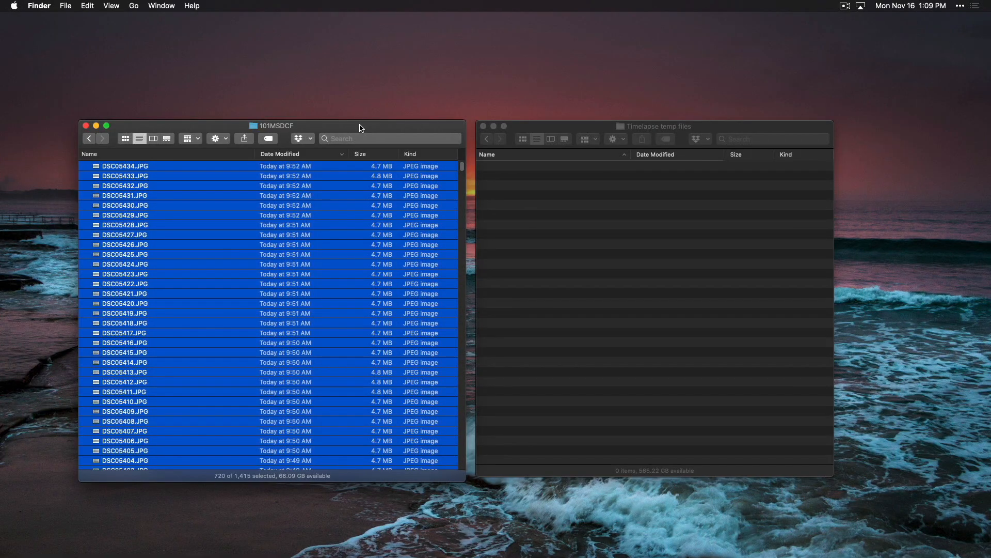
# - Copy the selected JPEG photos from the 101MSDCF folder into the Timelapse temp files folder
pyautogui.moveTo(97, 172); pyautogui.dragTo(472, 218)
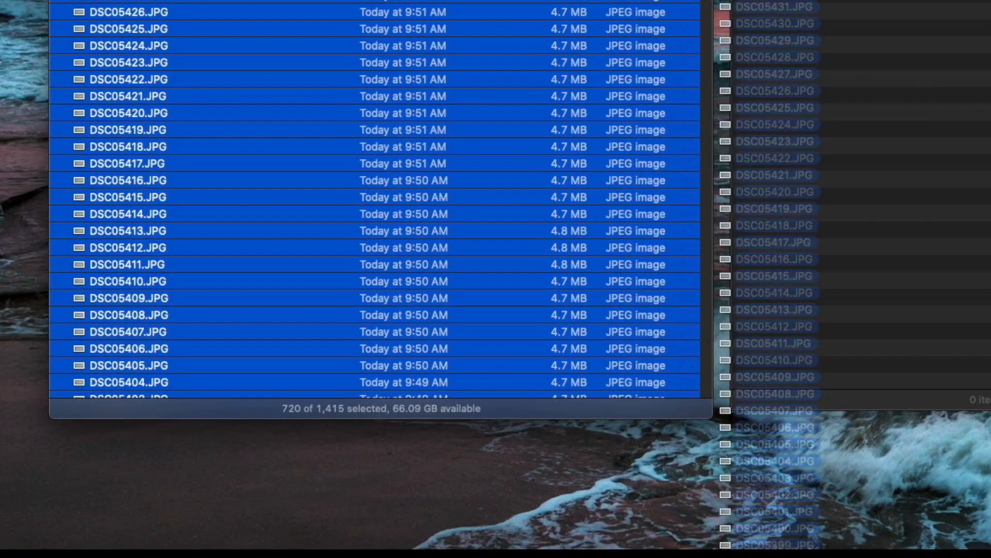
pyautogui.moveTo(729, 0); pyautogui.dragTo(900, 0)
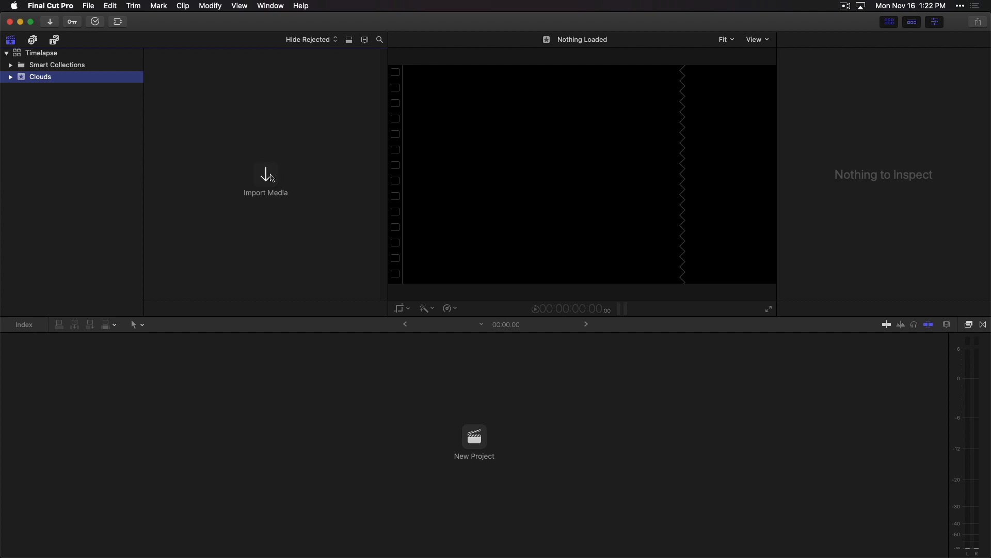
pyautogui.click(268, 175)
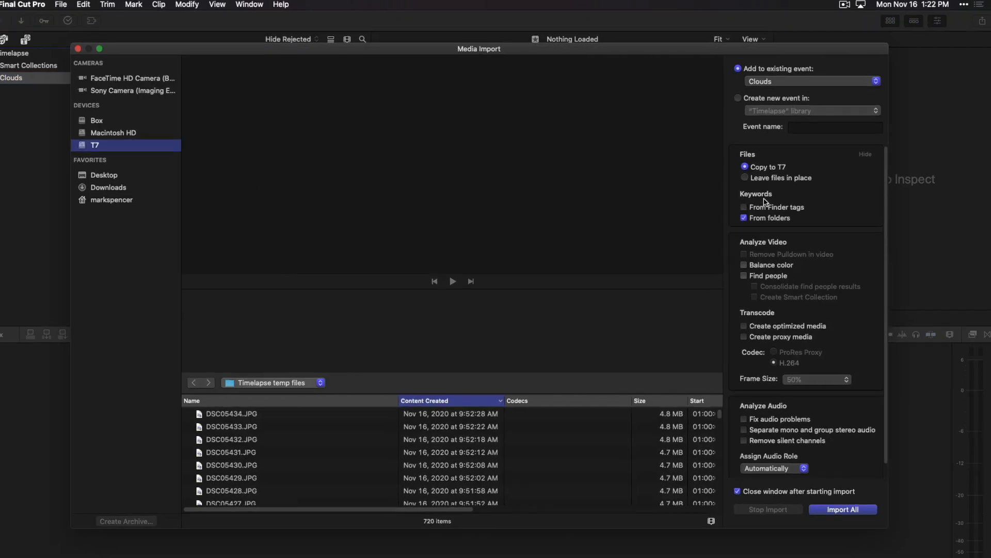
# - In Final Cut Pro, import all photos from Timelapse temp files into the Clouds event, leaving the files in place
pyautogui.click(745, 178)
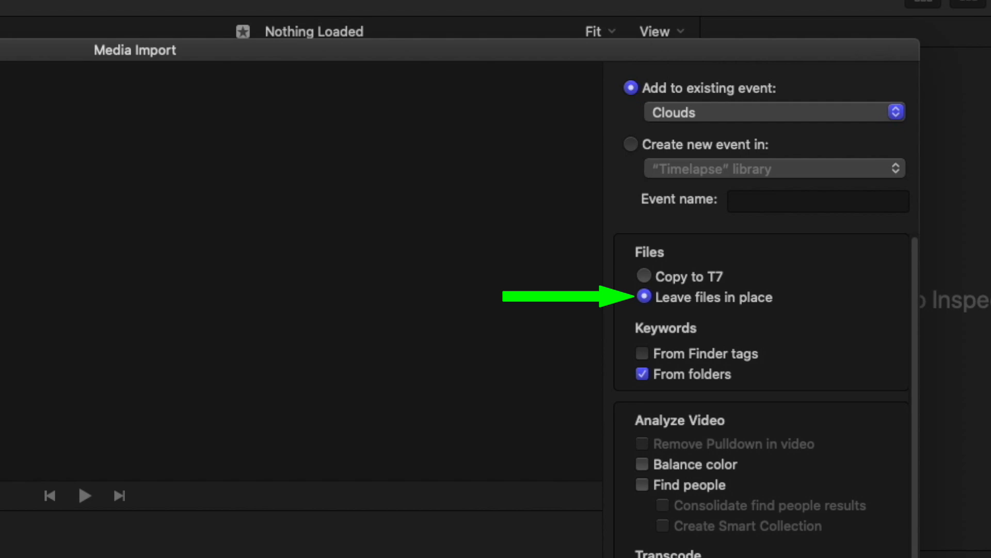
pyautogui.click(837, 494)
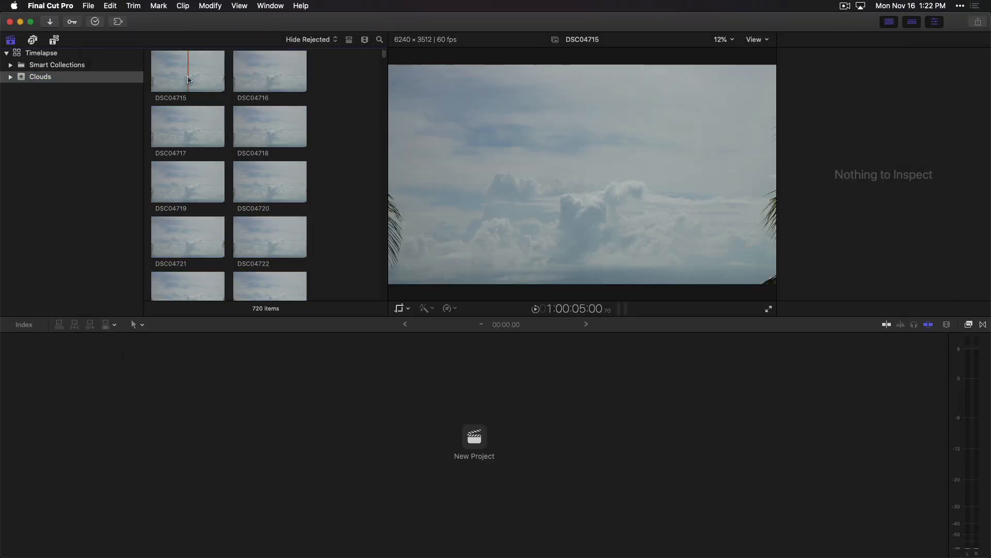
# - Show the metadata of the first photo, DSC04715, and start a new project in the Clouds event
pyautogui.click(189, 80)
pyautogui.click(800, 40)
pyautogui.click(88, 5)
pyautogui.moveTo(98, 20)
pyautogui.click(232, 20)
pyautogui.click(457, 96)
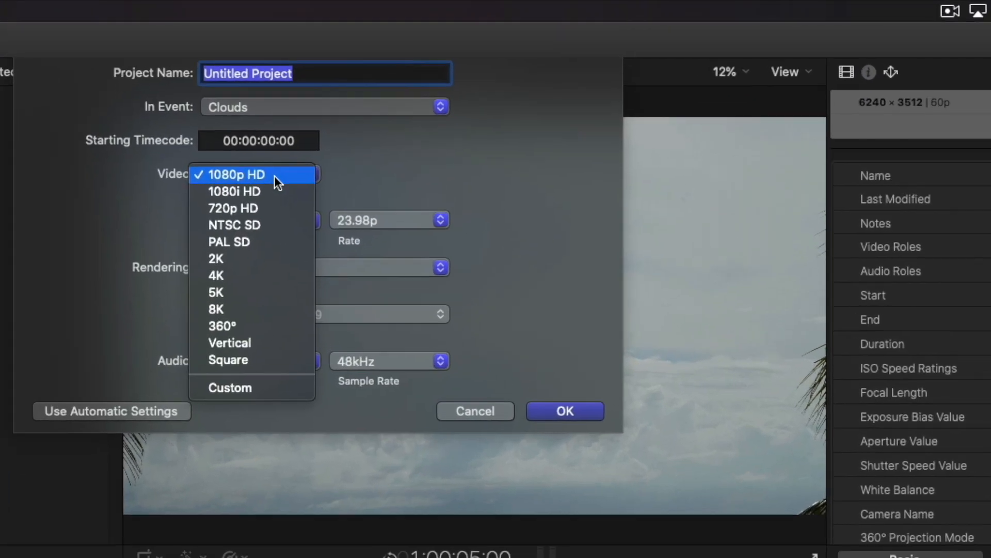
# - Create the project as For export with a Custom video format at 6240 x 3512 resolution
pyautogui.click(292, 386)
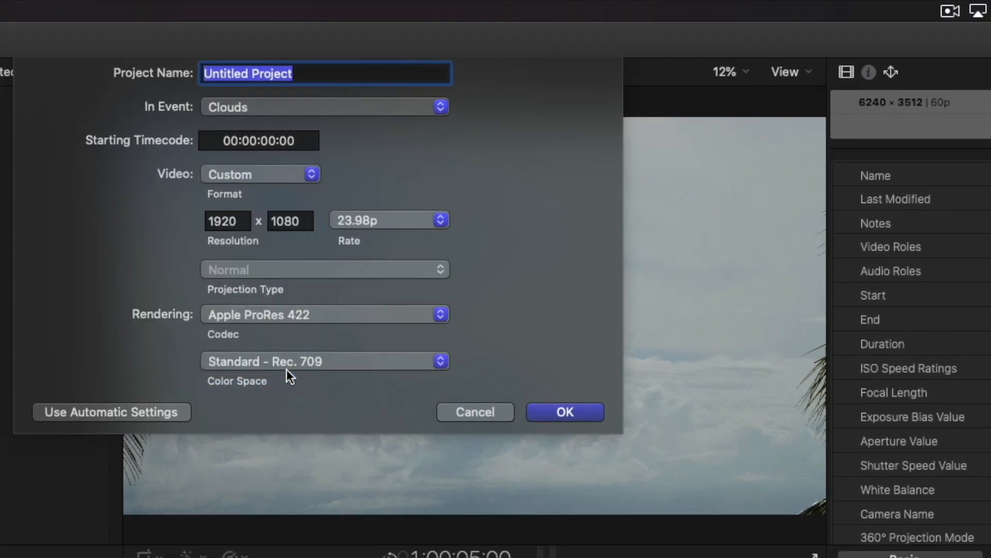
pyautogui.doubleClick(219, 220)
pyautogui.write('6240')
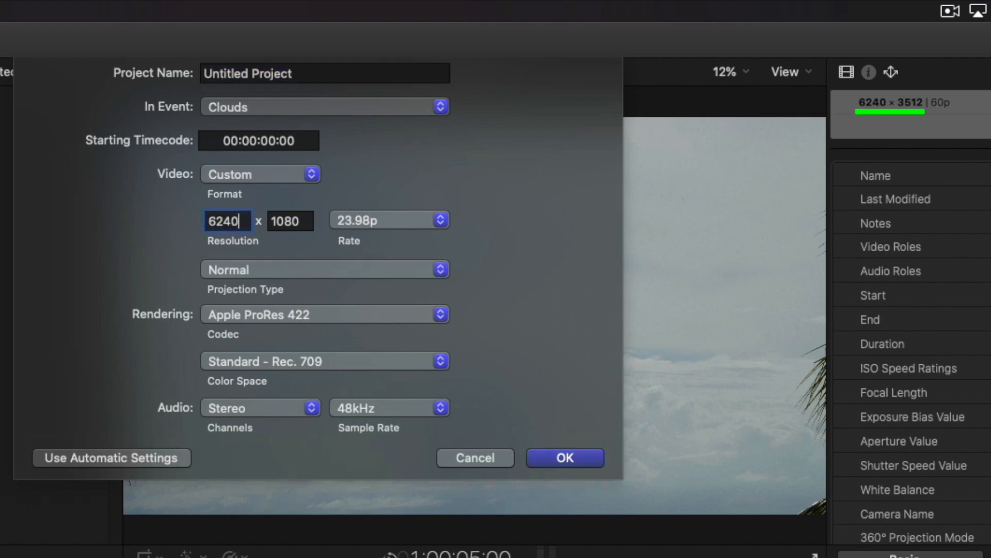
pyautogui.press('Tab')
pyautogui.write('3512')
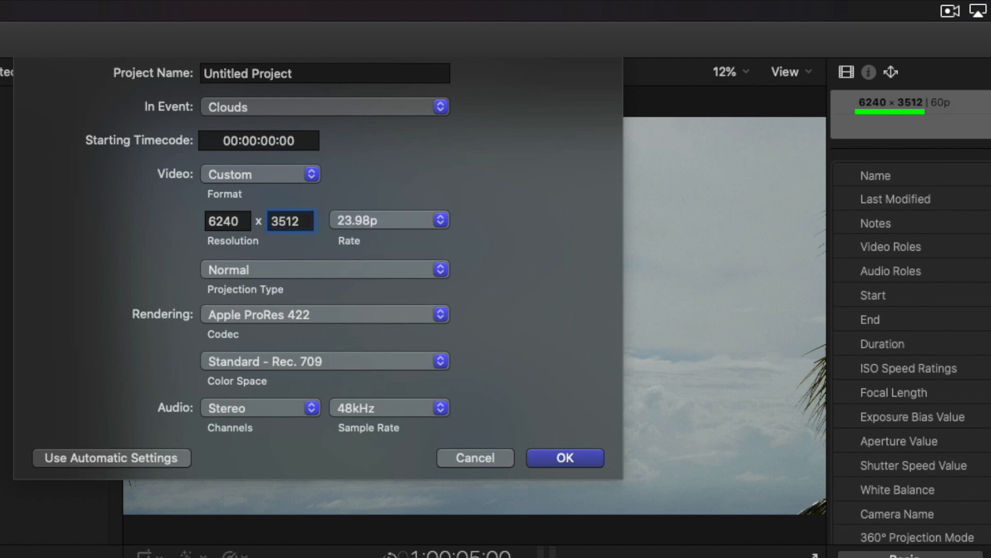
pyautogui.press('Tab')
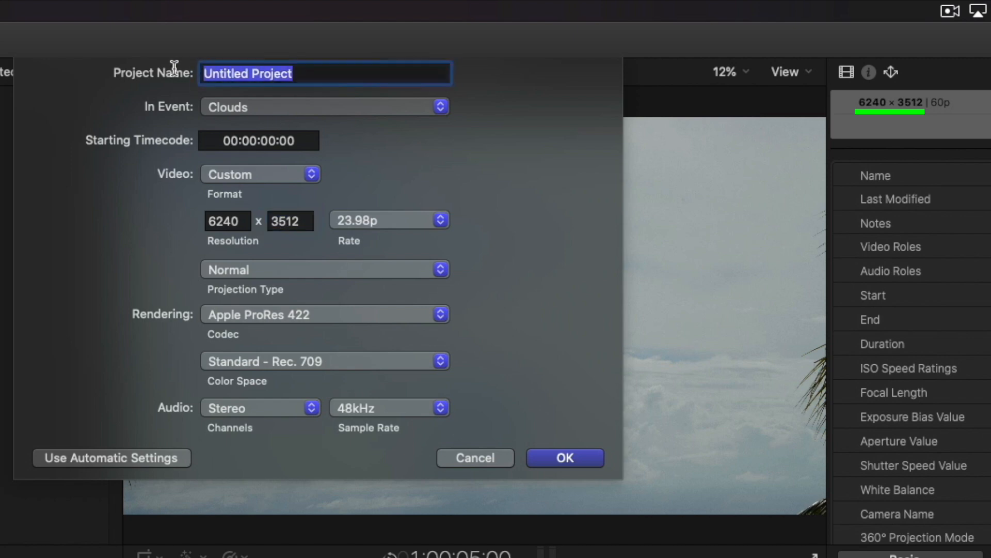
pyautogui.write('For export')
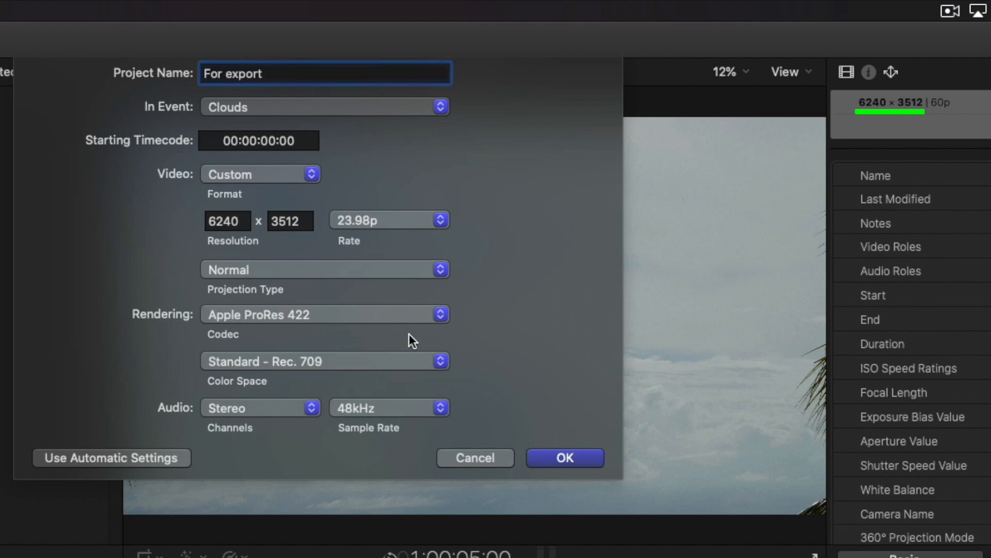
pyautogui.click(568, 457)
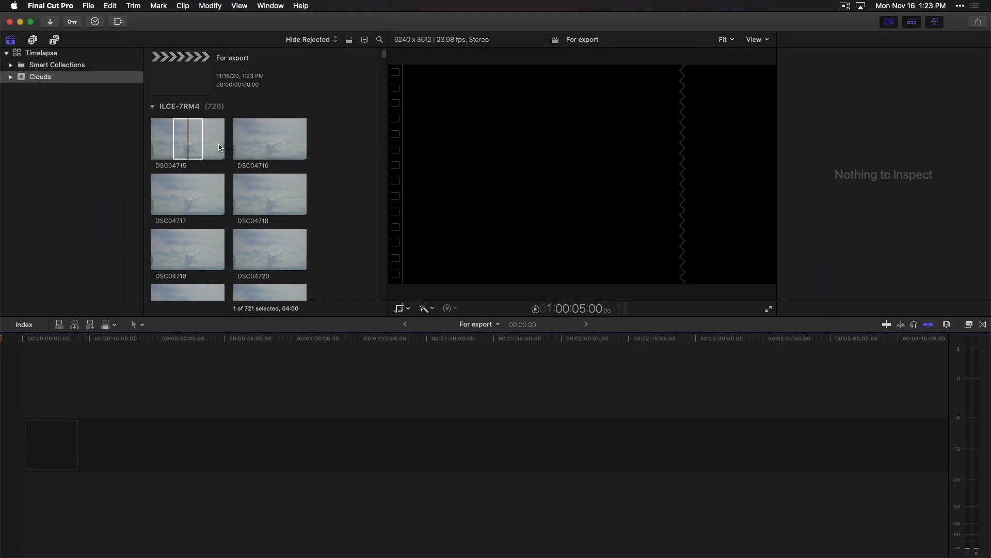
# - Append all the photos in the Clouds event to the For export timeline
pyautogui.click(188, 139)
pyautogui.press('super+a')
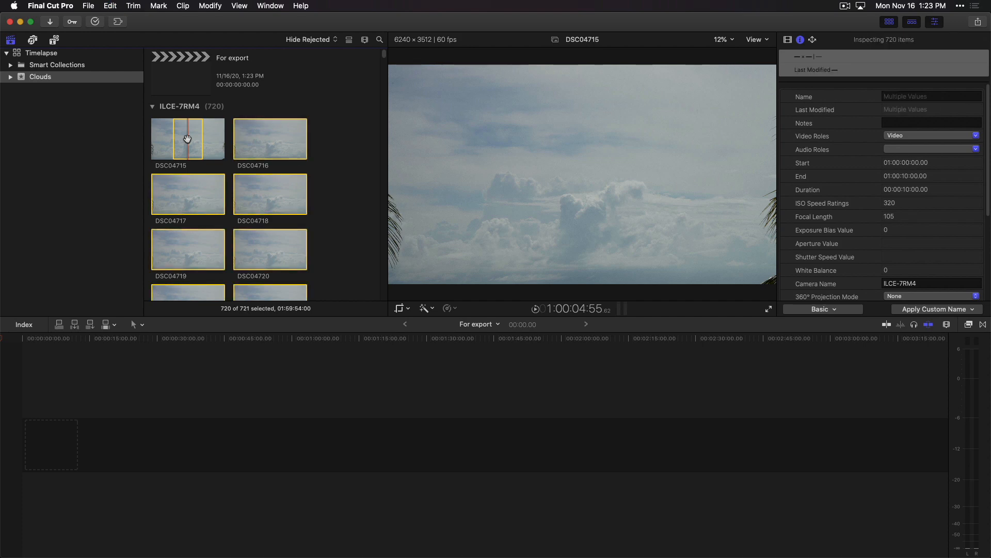
pyautogui.press('e')
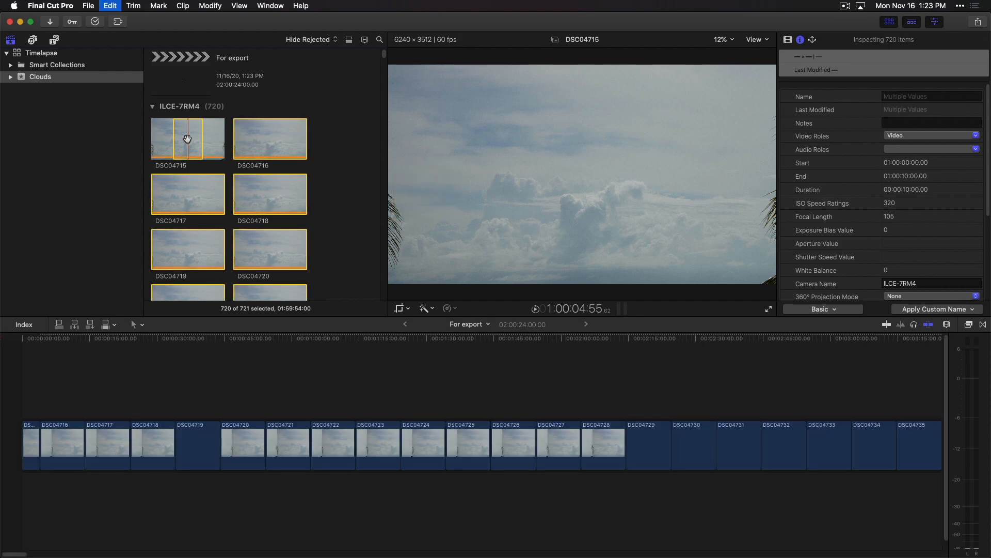
# - Set the duration of every clip in the timeline to 1 frame and fit the whole project in the timeline
pyautogui.press('super+2')
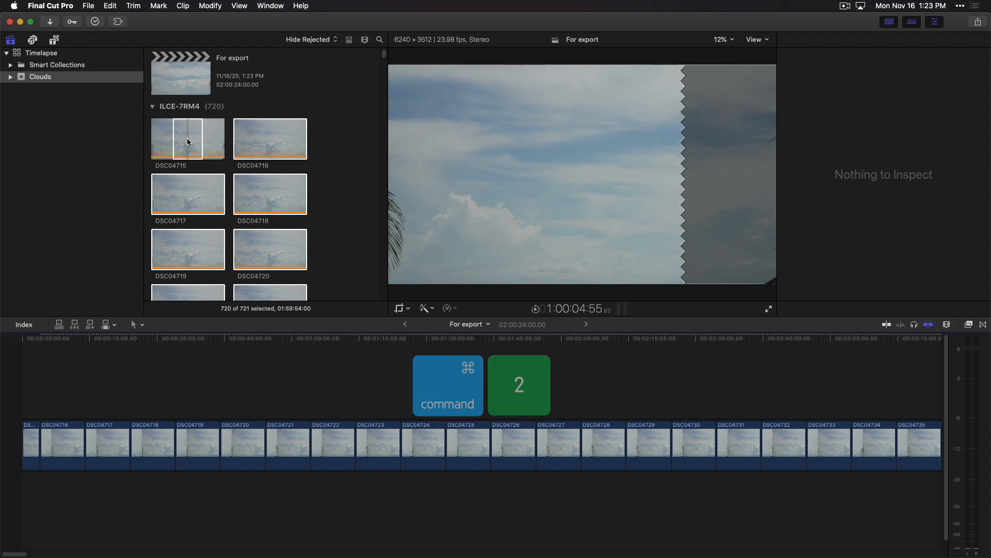
pyautogui.press('super+a')
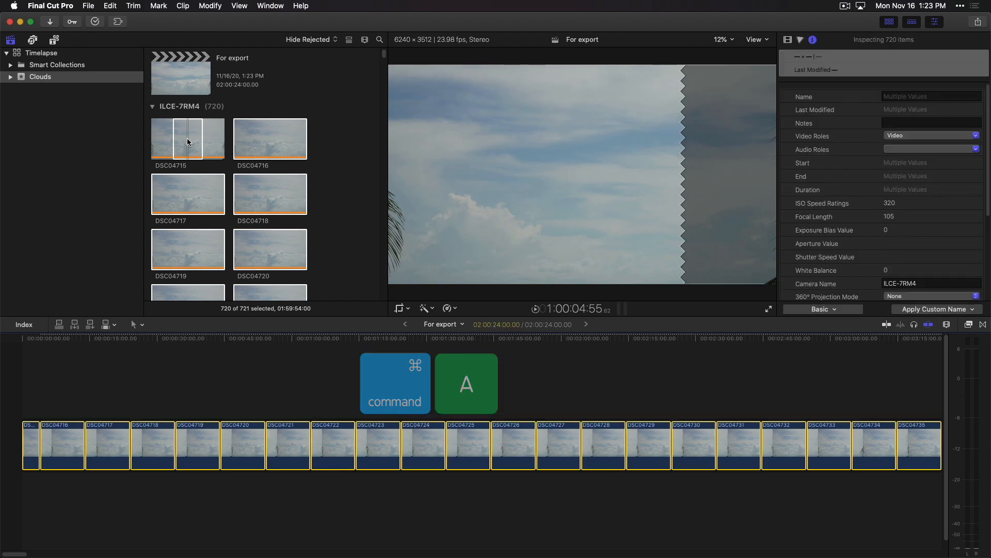
pyautogui.hotkey('ctrl', 'd')
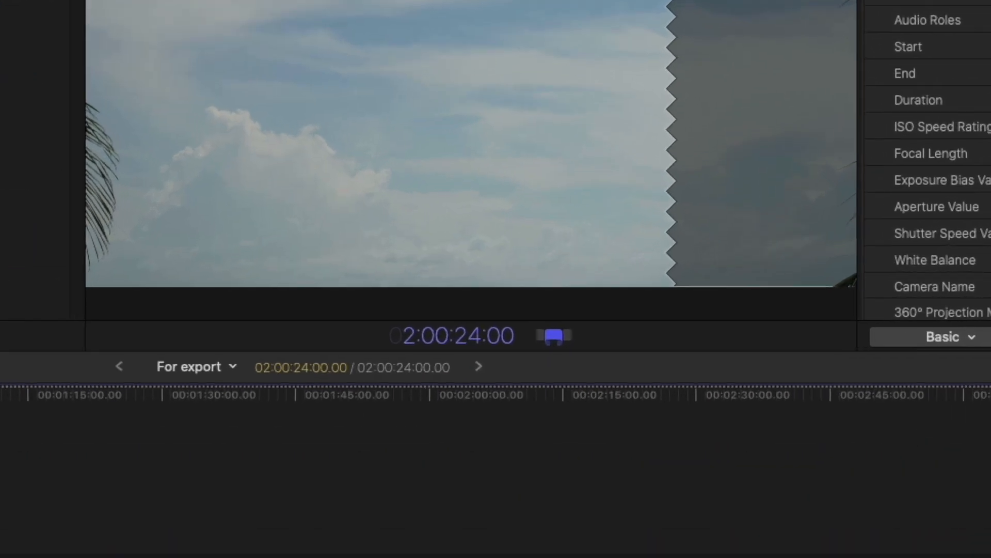
pyautogui.write('1')
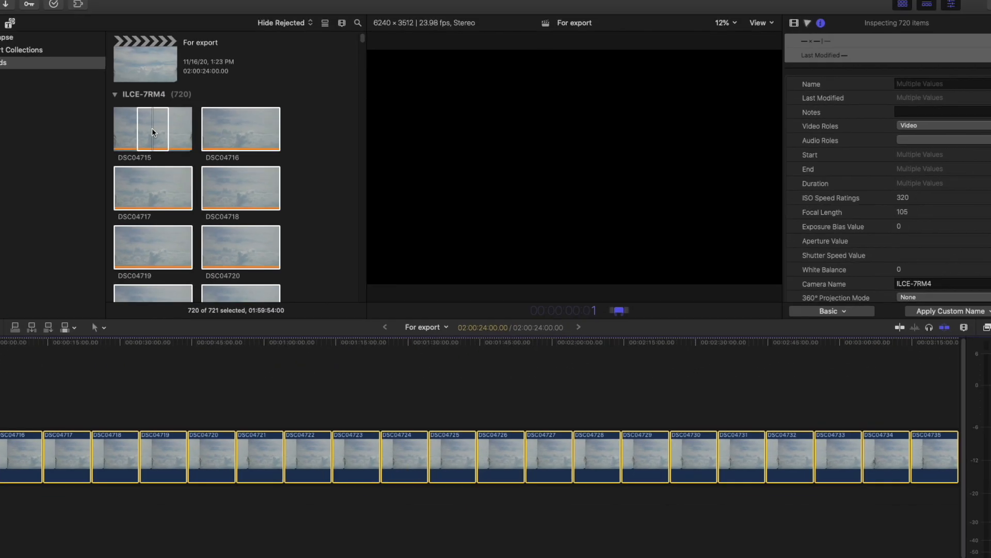
pyautogui.press('Return')
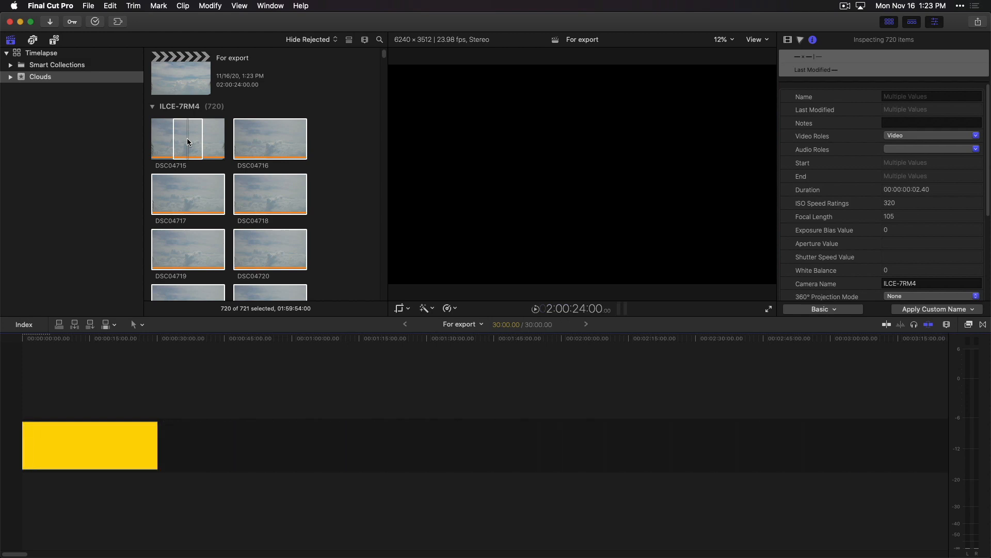
pyautogui.hotkey('shift', 'z')
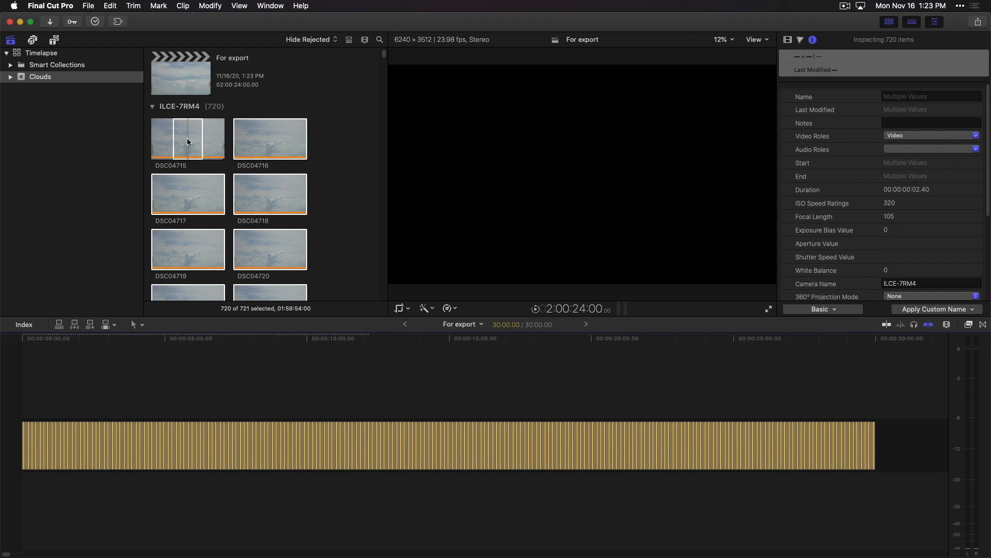
# - Scrub through the timeline from about 3 to 17 seconds to preview the cloud time-lapse
pyautogui.click(113, 351)
pyautogui.click(114, 353)
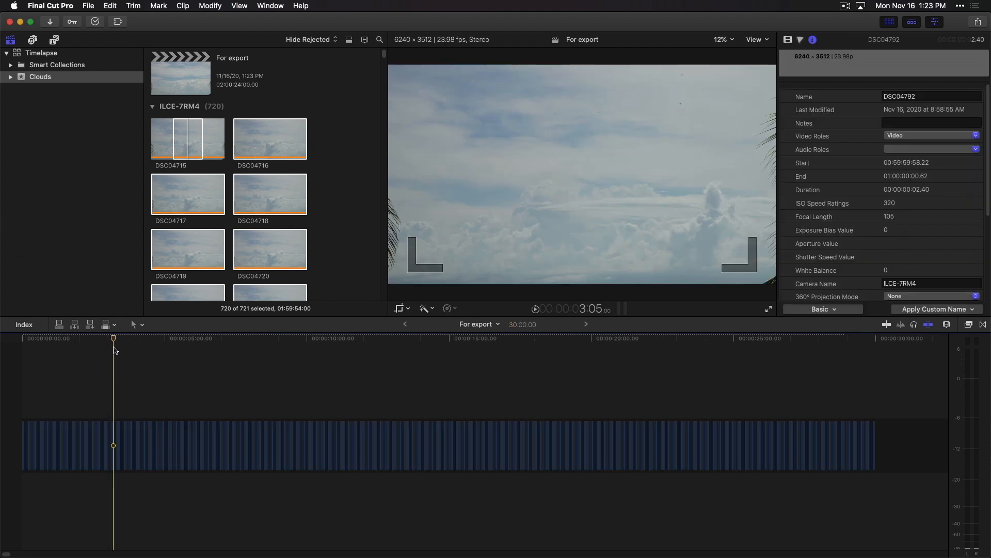
pyautogui.moveTo(114, 339); pyautogui.dragTo(520, 354)
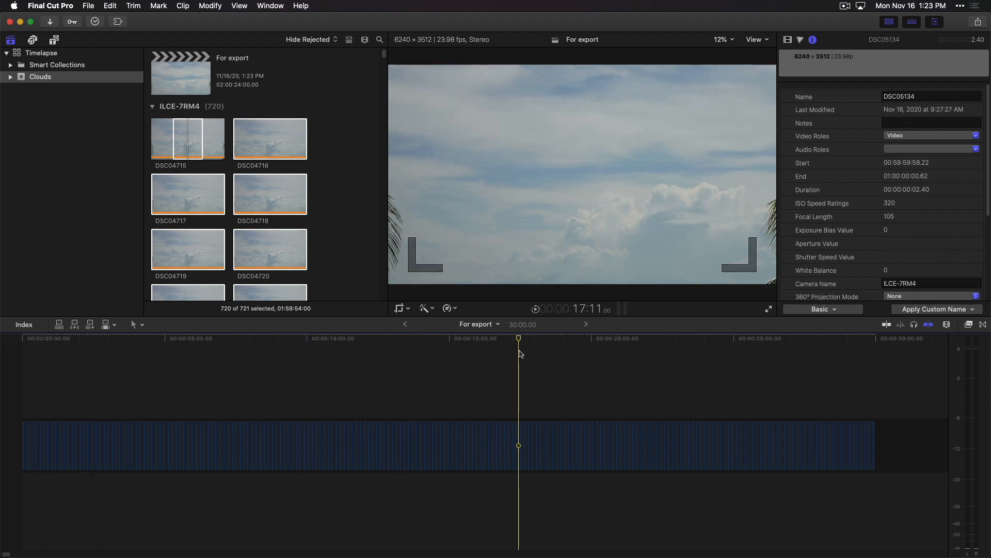
# - Export the project as a Master File in Video and Audio format with the Apple ProRes 422 LT codec
pyautogui.click(979, 25)
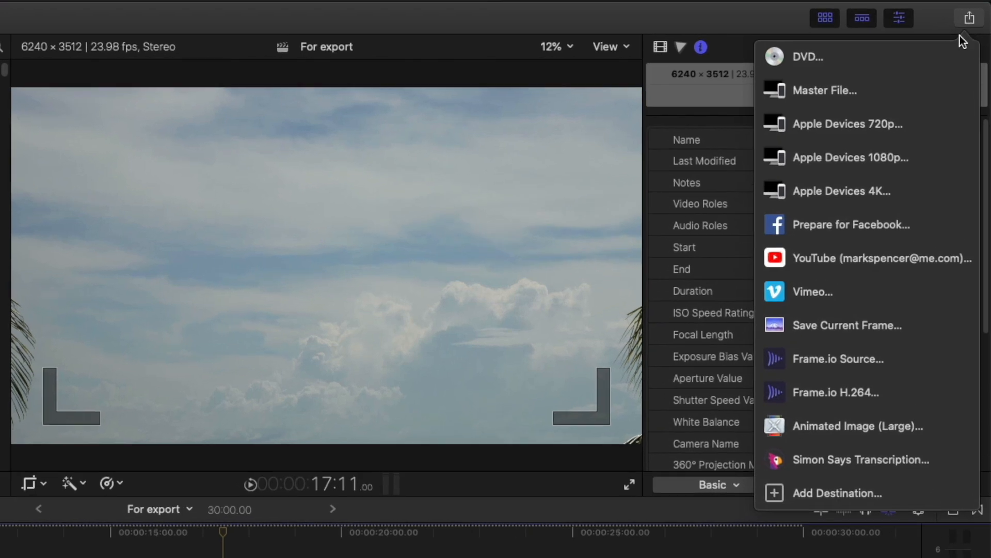
pyautogui.click(952, 74)
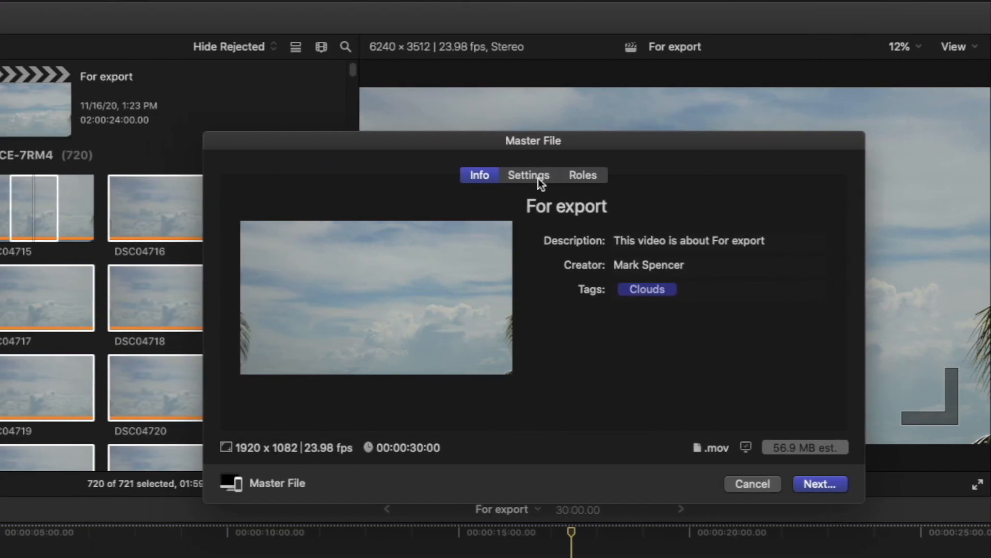
pyautogui.click(189, 178)
pyautogui.click(361, 241)
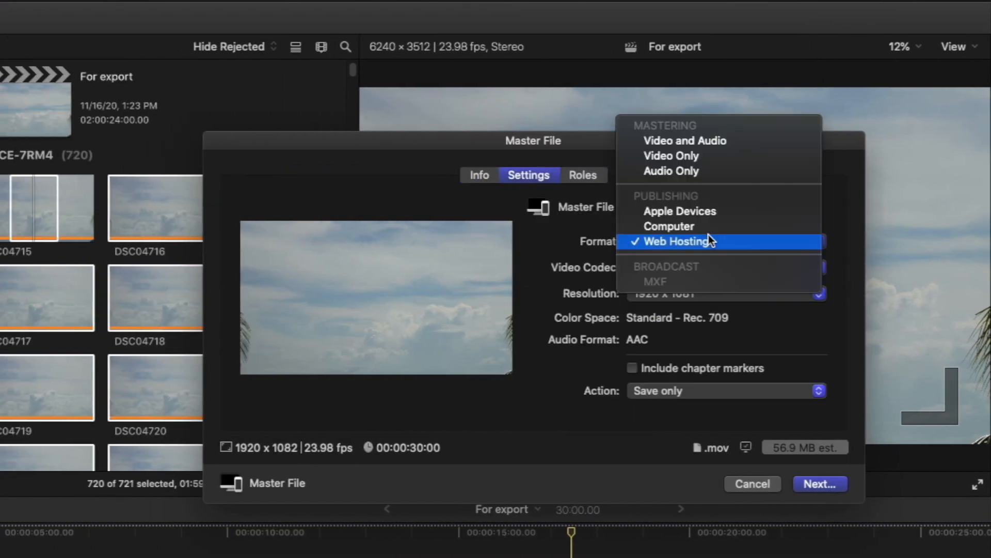
pyautogui.click(736, 141)
pyautogui.click(711, 266)
pyautogui.click(743, 352)
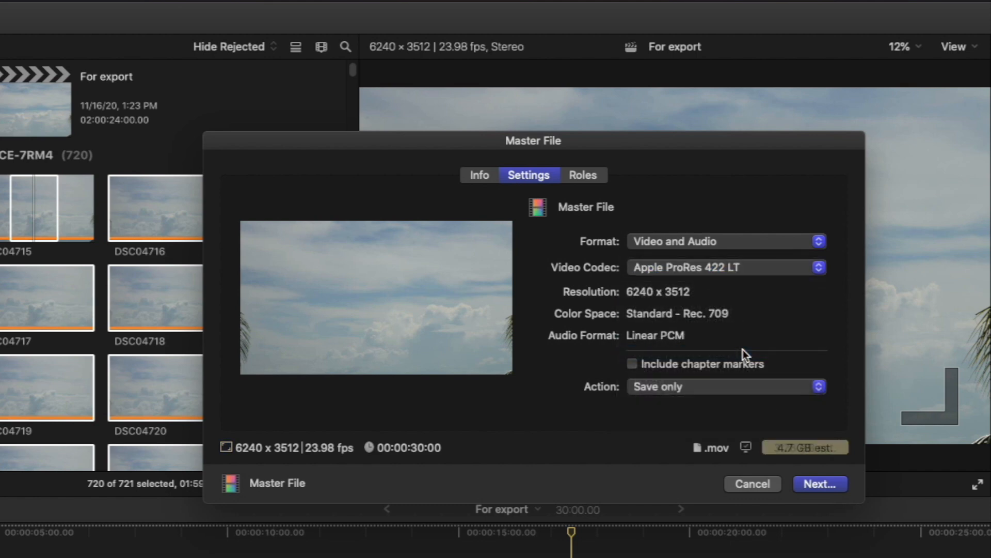
pyautogui.click(821, 484)
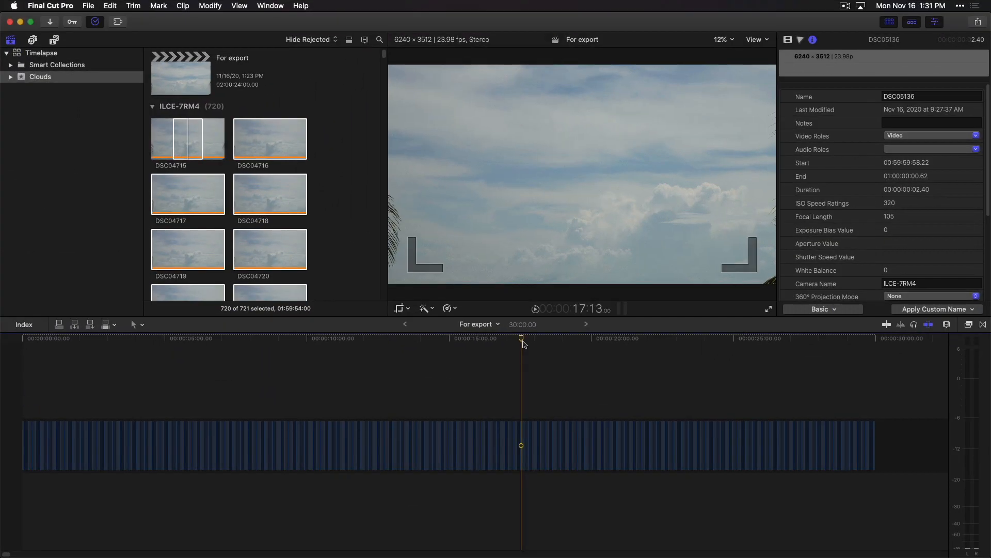
# - Delete all the photo clips from the For export timeline
pyautogui.moveTo(523, 343); pyautogui.dragTo(524, 343)
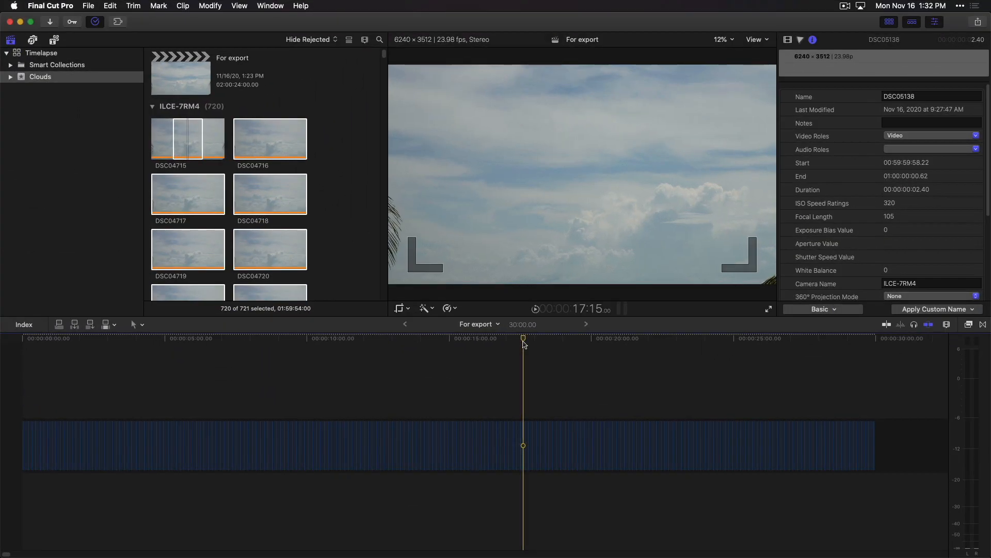
pyautogui.press('super+a')
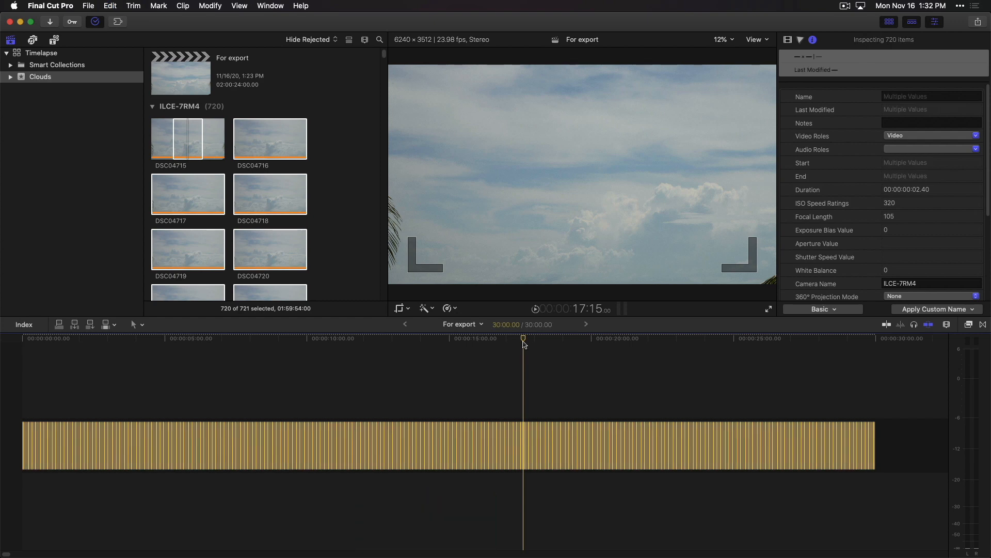
pyautogui.press('Delete')
# - Remove all the imported photos from the Clouds event, keeping only the For export project
pyautogui.click(183, 144)
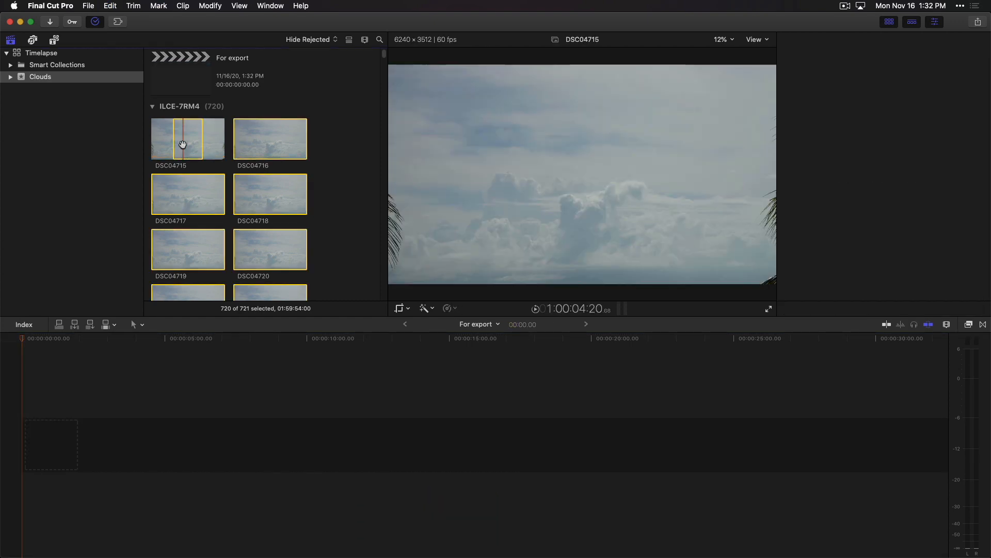
pyautogui.press('super+a')
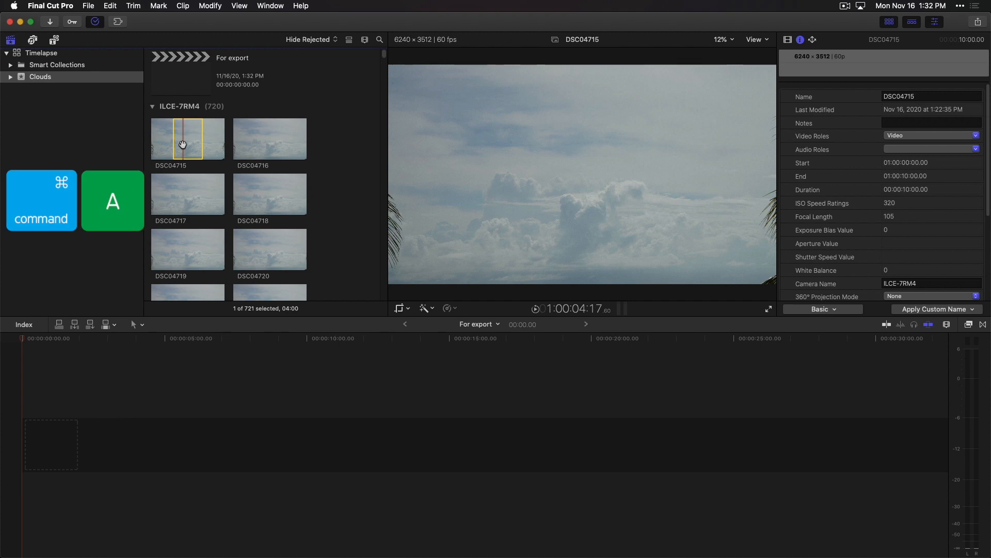
pyautogui.press('super+Delete')
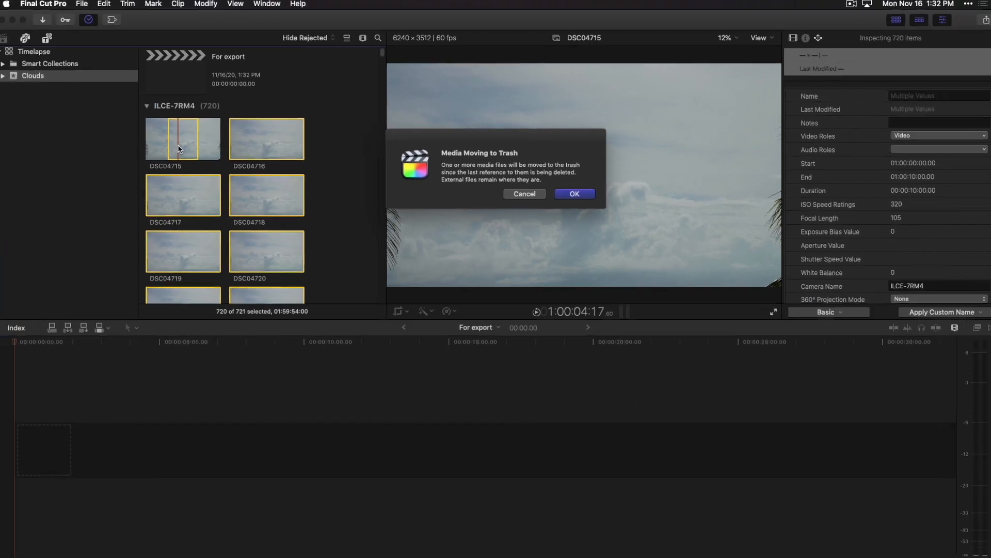
pyautogui.press('Return')
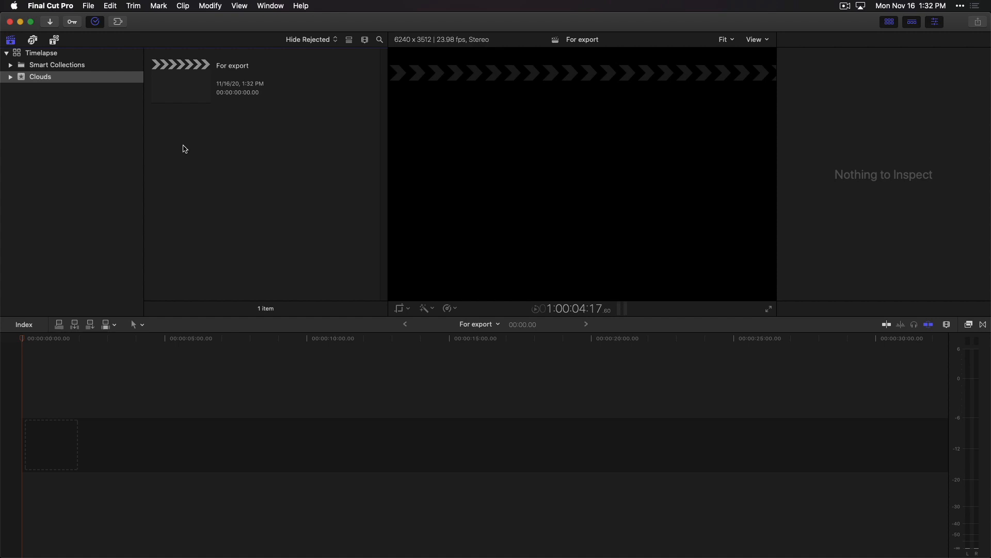
# - Change the For export project's video format to 1080p HD at 1920x1080
pyautogui.click(195, 92)
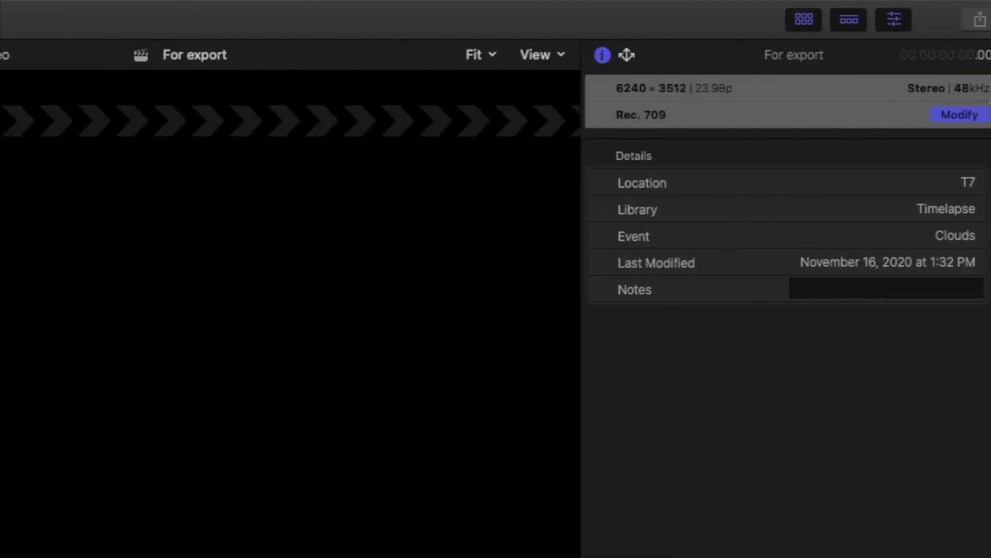
pyautogui.click(971, 119)
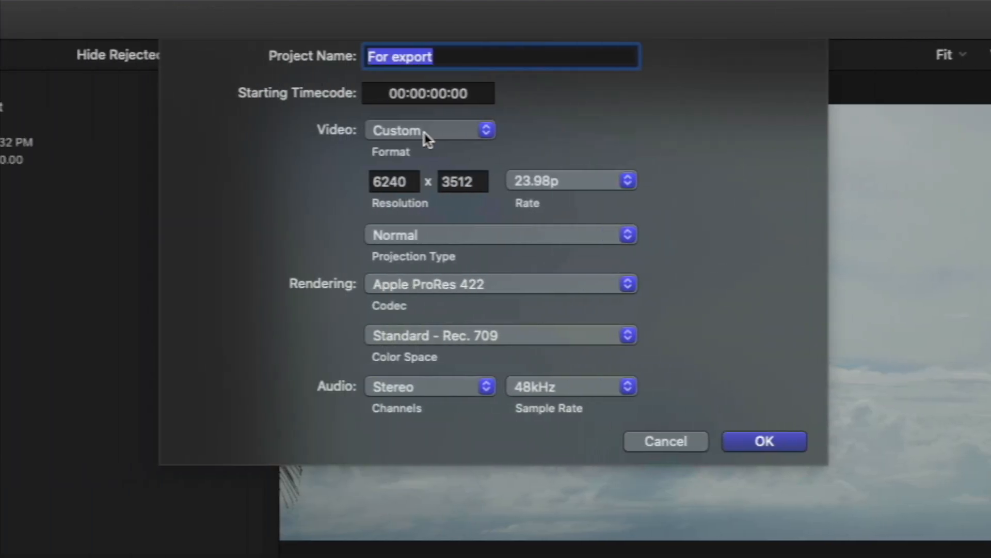
pyautogui.click(426, 136)
pyautogui.scroll(3, 427, 97)
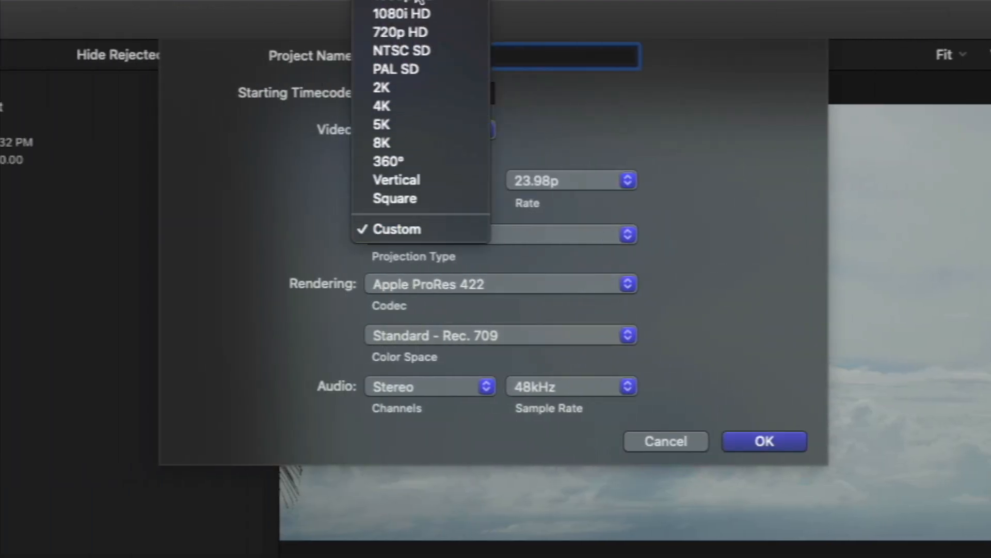
pyautogui.click(421, 2)
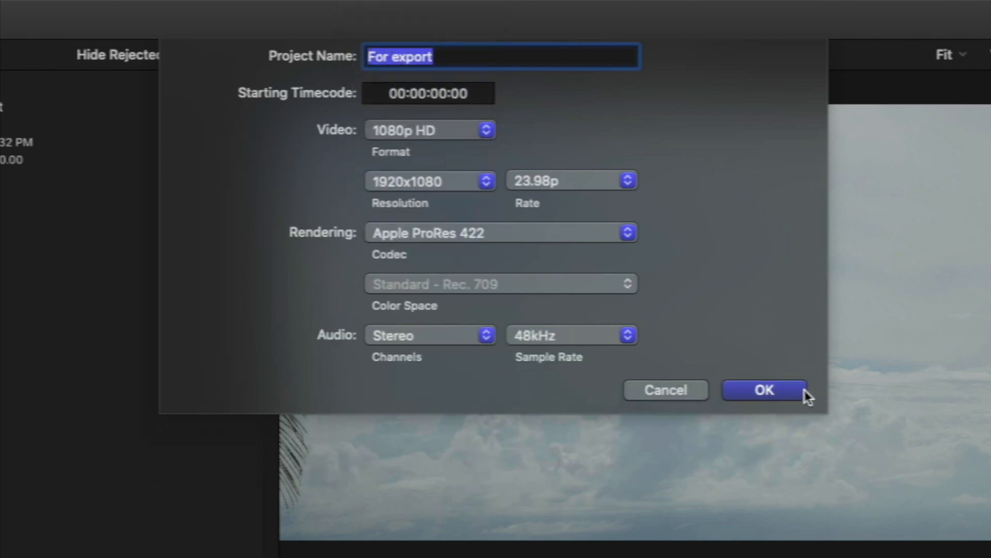
pyautogui.click(794, 394)
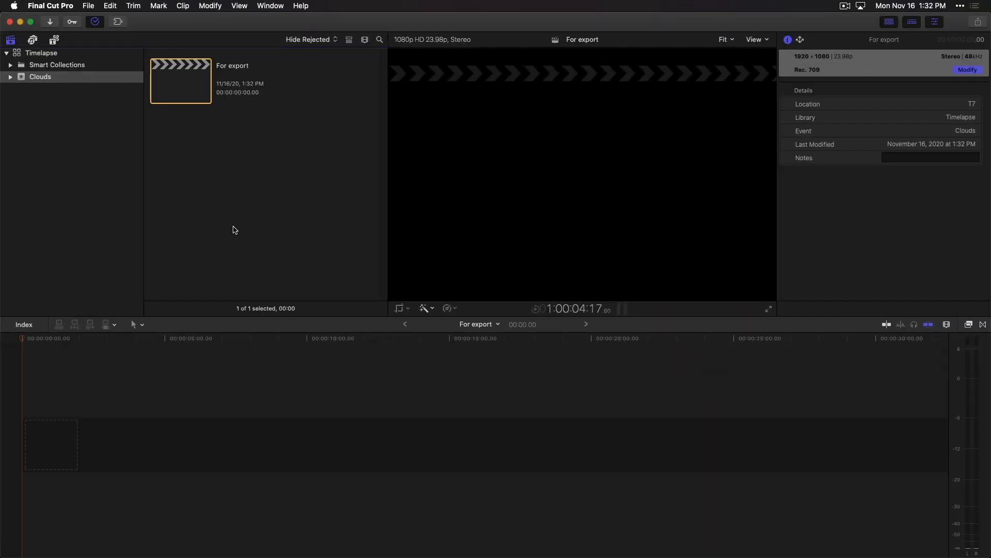
# - Import the For export.mov master file into the Clouds event and append the clip to the For export timeline
pyautogui.press('super+i')
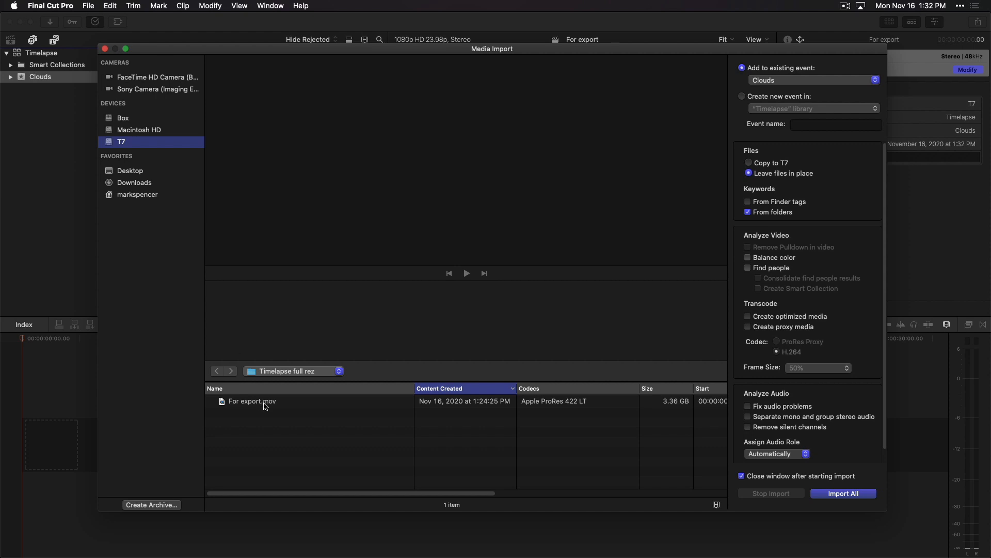
pyautogui.press('Return')
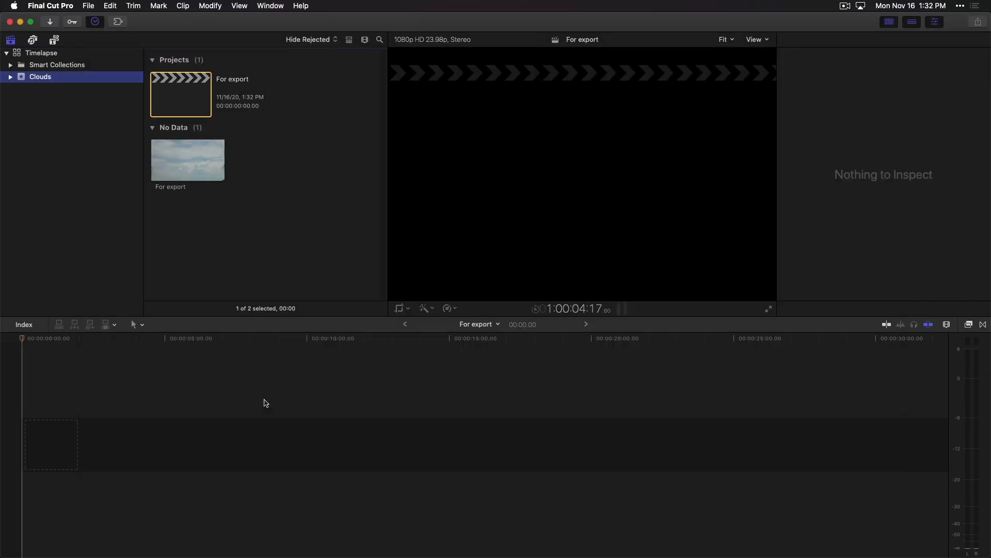
pyautogui.click(186, 158)
pyautogui.press('e')
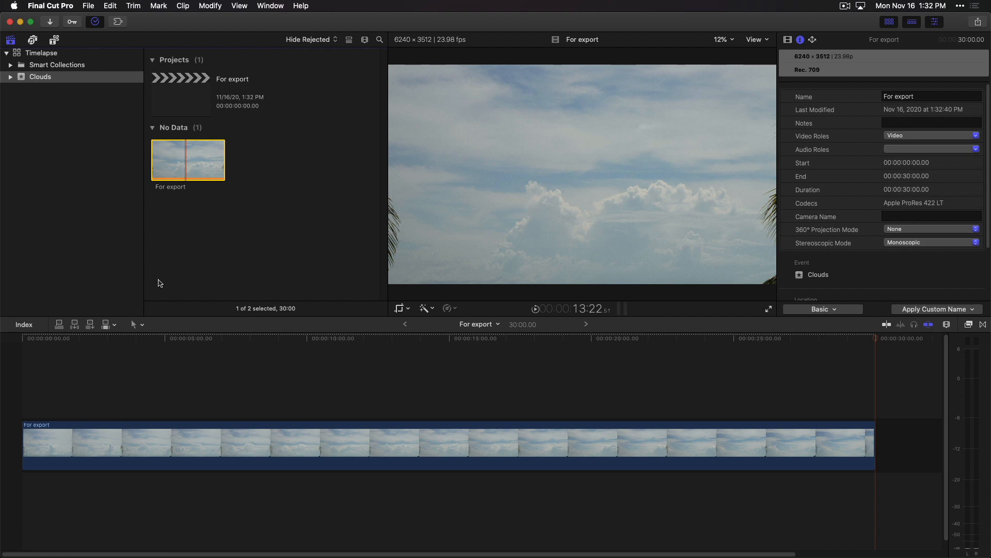
# - At the start of the timeline, transform the clip by enlarging it and shifting it upward to reframe the clouds
pyautogui.click(144, 342)
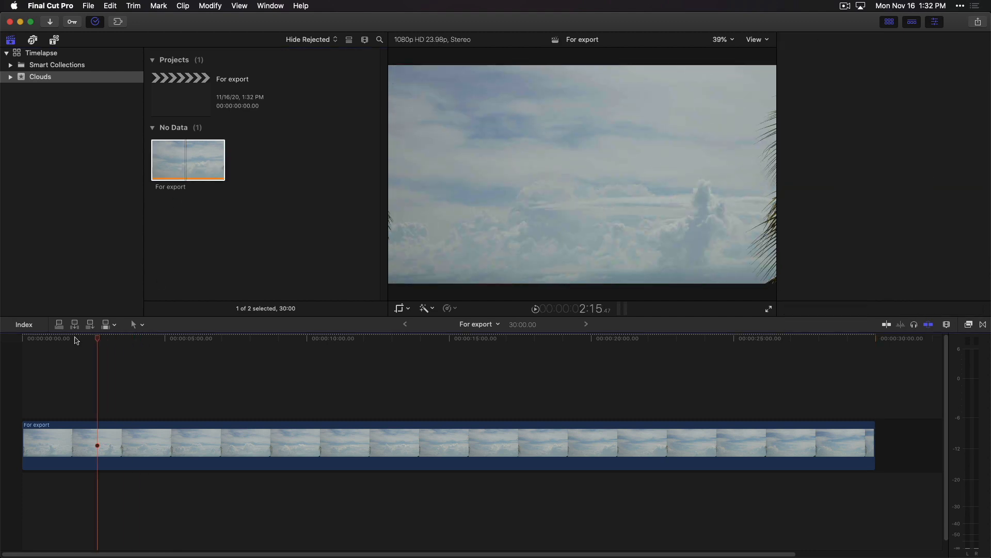
pyautogui.press('Home')
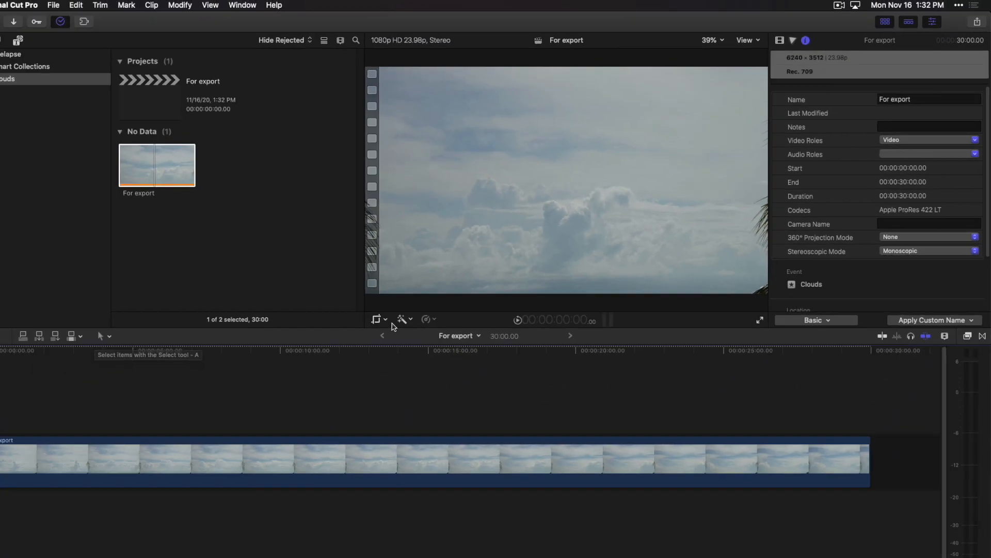
pyautogui.click(409, 309)
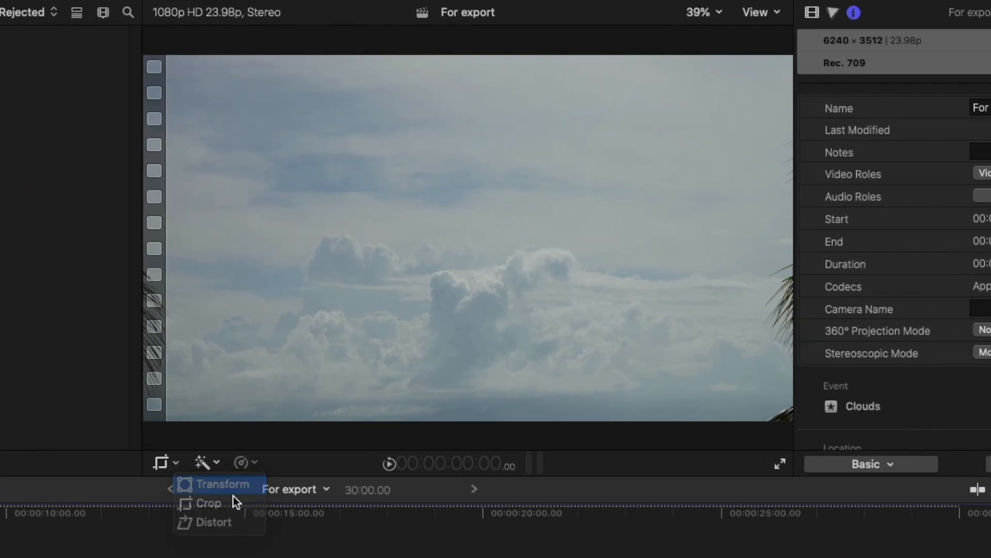
pyautogui.click(414, 321)
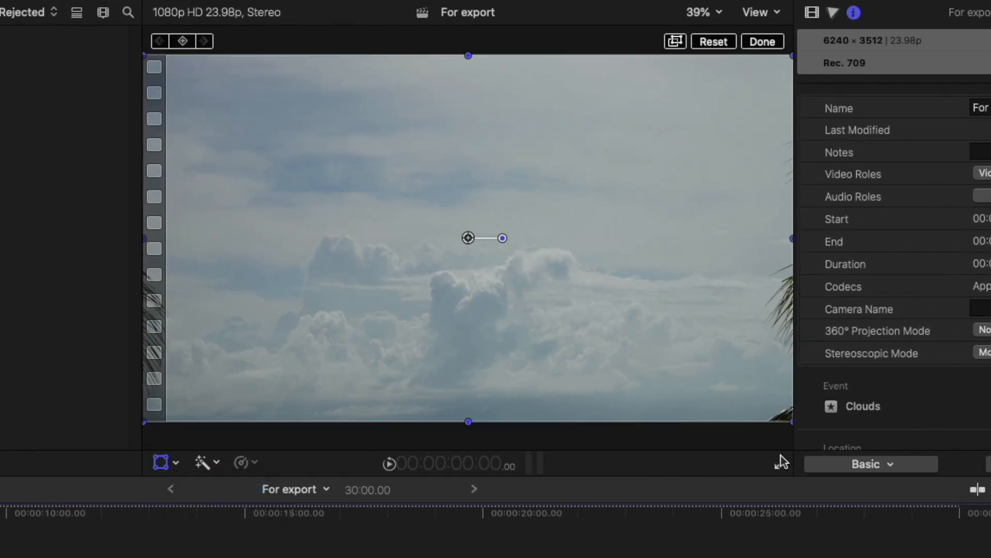
pyautogui.moveTo(791, 421); pyautogui.dragTo(888, 542)
pyautogui.moveTo(631, 303); pyautogui.dragTo(625, 203)
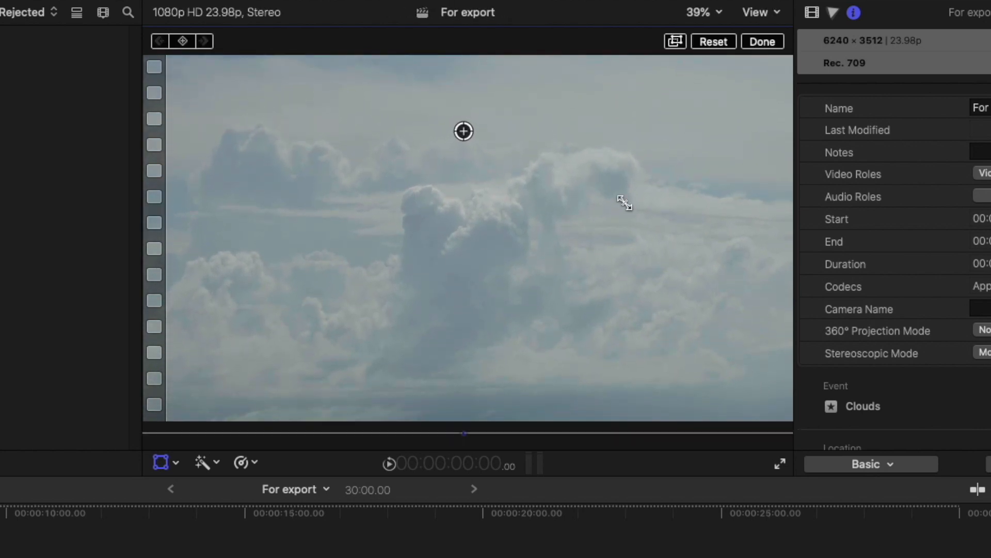
pyautogui.click(161, 462)
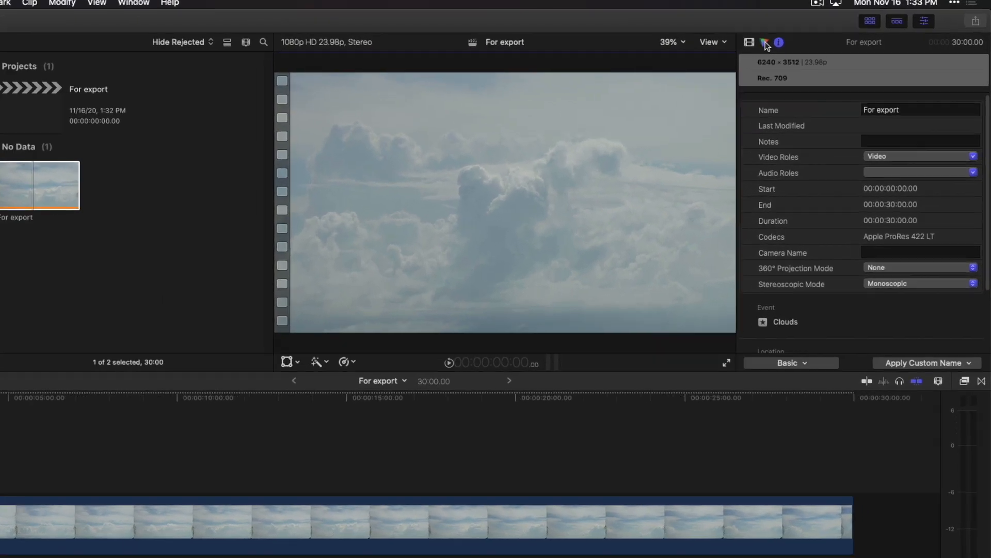
# - Add a Color Curves correction to the timeline clip and display the video scopes
pyautogui.click(800, 39)
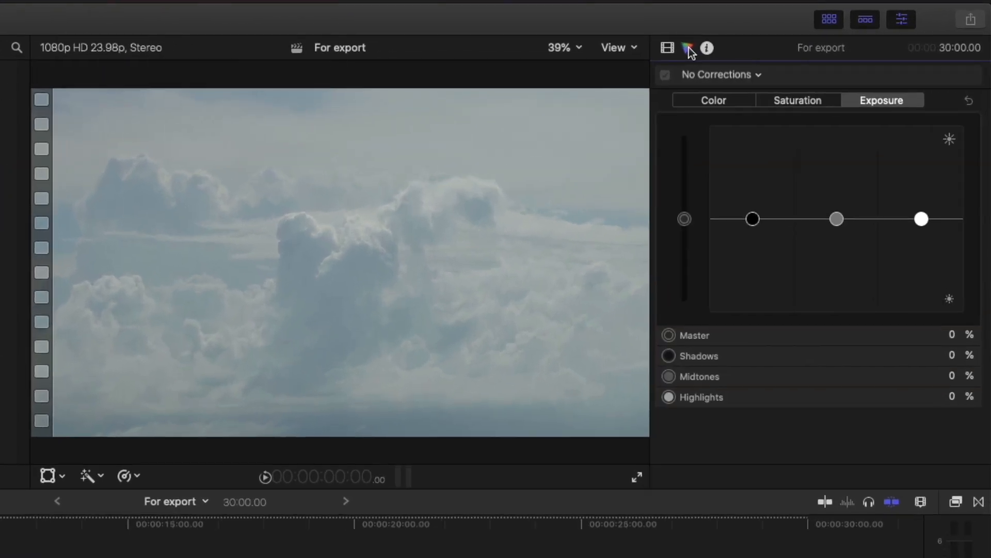
pyautogui.click(741, 76)
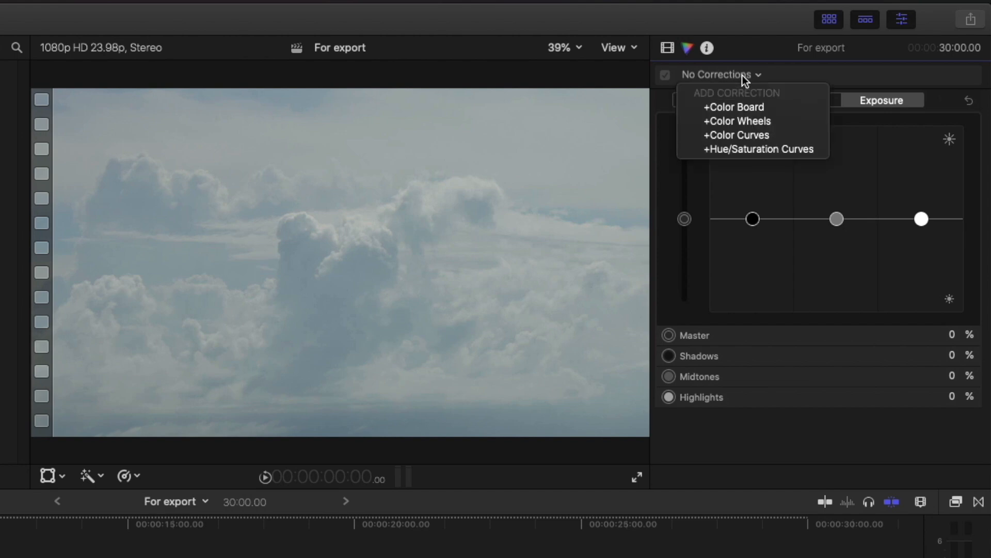
pyautogui.click(788, 133)
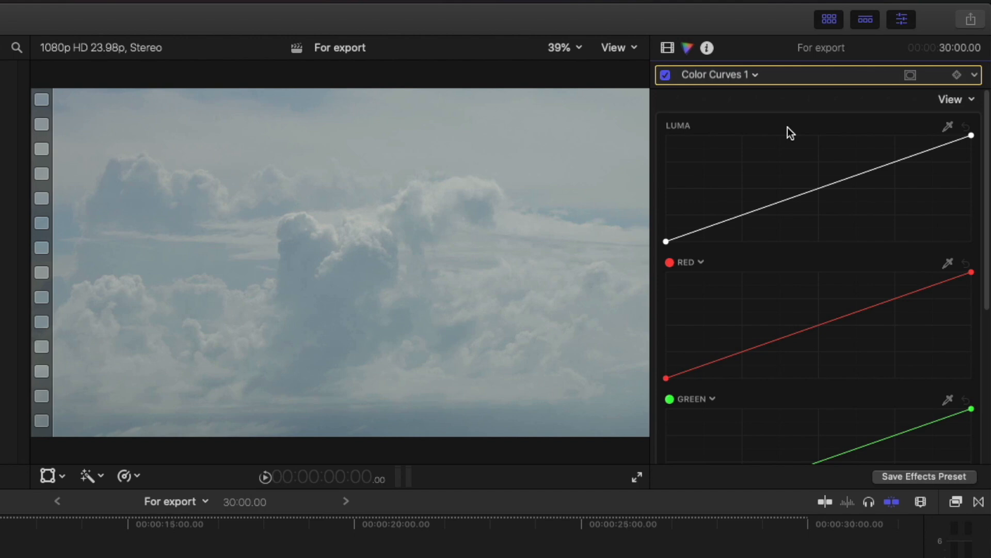
pyautogui.hotkey('ctrl', 'shift', '2')
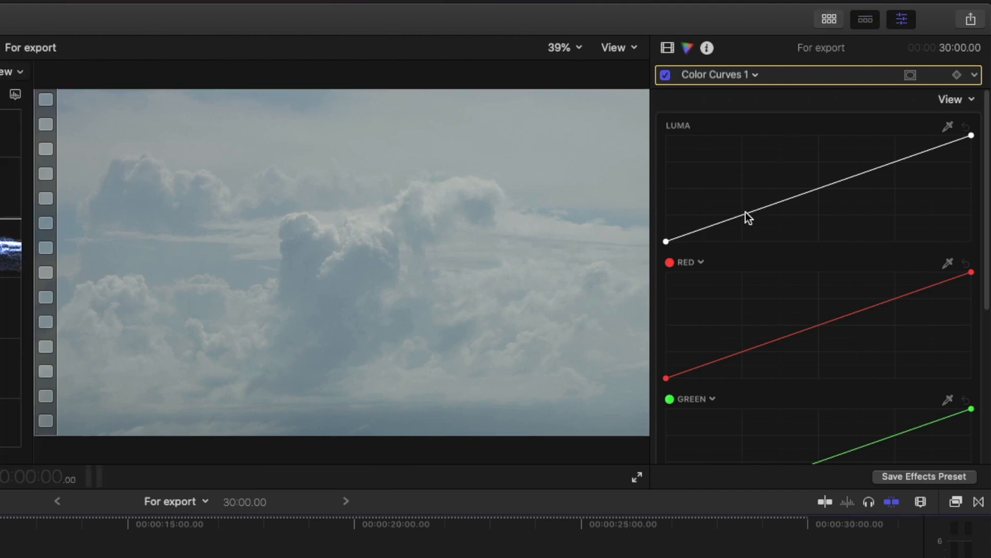
# - Shape the Luma curve into a steep S-curve, moving the black point inward, lowering the darker tones and raising the brighter tones
pyautogui.moveTo(669, 244); pyautogui.dragTo(792, 272)
pyautogui.moveTo(943, 154); pyautogui.dragTo(870, 162)
pyautogui.moveTo(835, 197); pyautogui.dragTo(829, 217)
pyautogui.moveTo(869, 161); pyautogui.dragTo(868, 152)
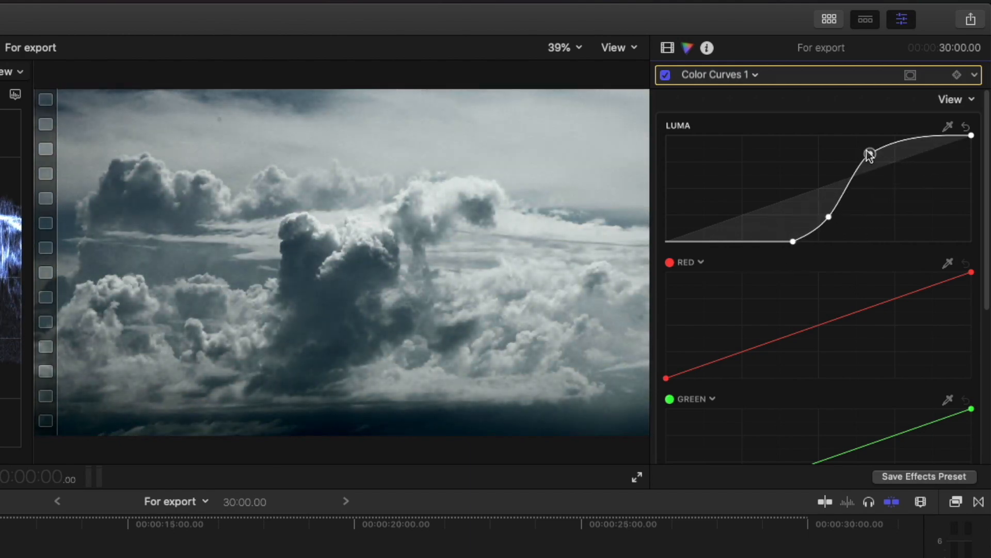
# - Add a Color Wheels correction, raising the saturation of the midtones and lowering it in the shadows and highlights
pyautogui.click(755, 75)
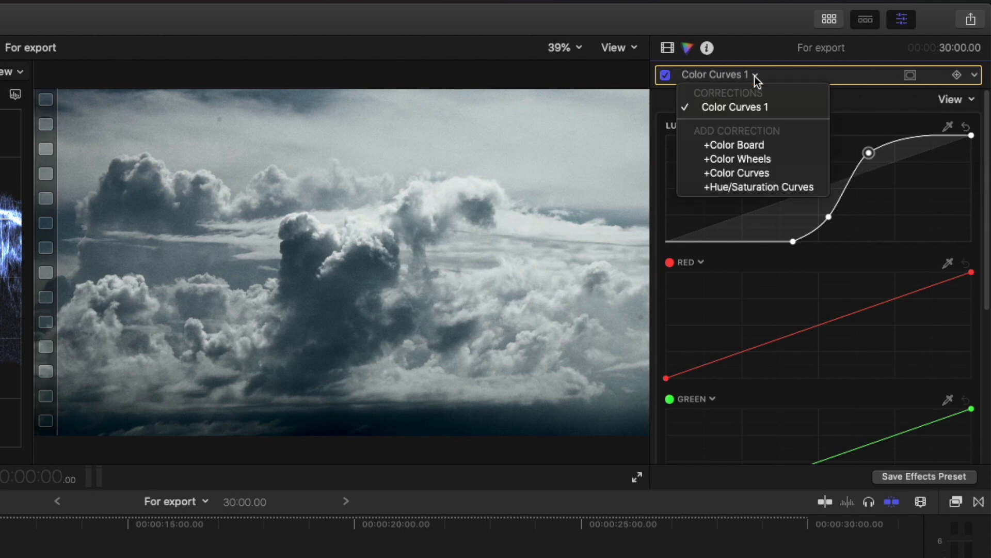
pyautogui.click(780, 162)
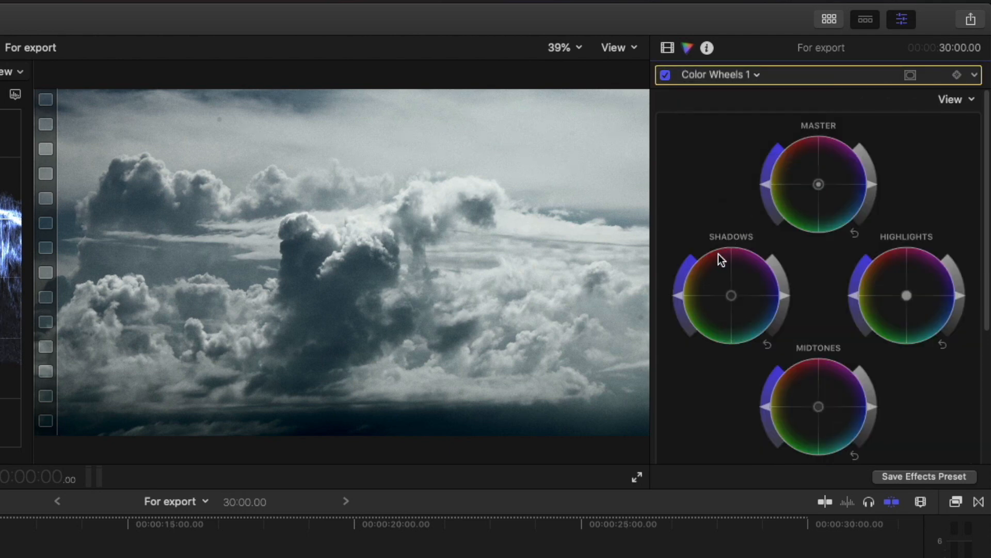
pyautogui.moveTo(764, 407); pyautogui.dragTo(803, 327)
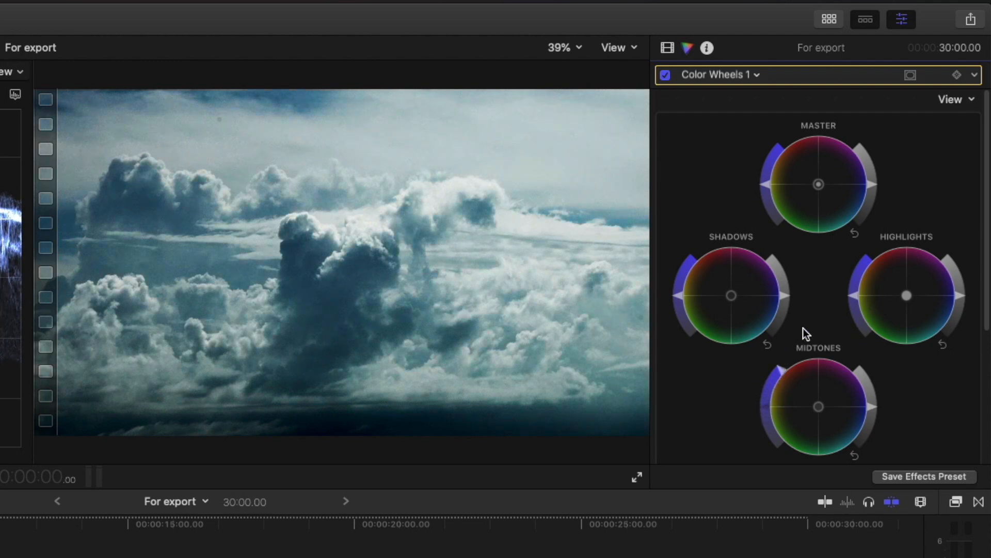
pyautogui.moveTo(675, 298); pyautogui.dragTo(681, 311)
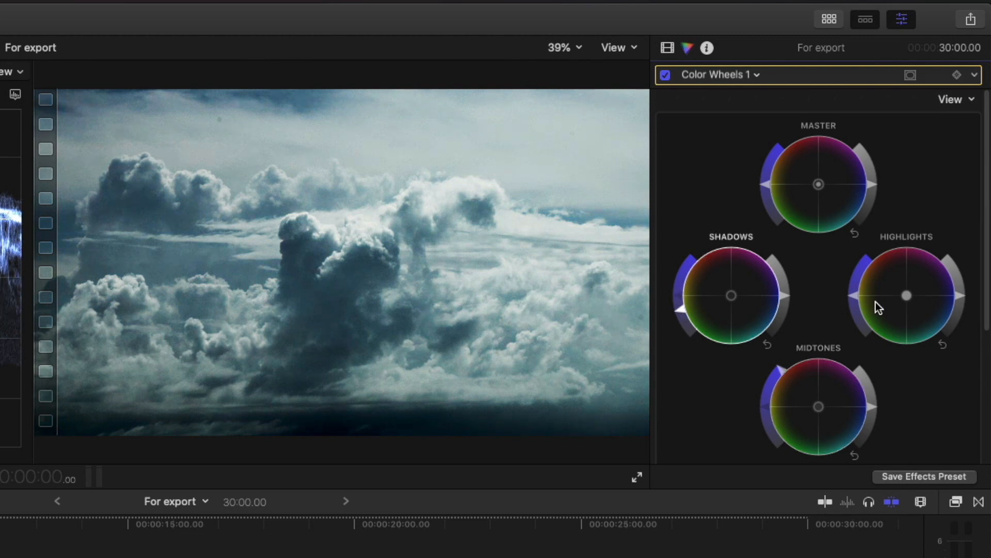
pyautogui.moveTo(855, 297); pyautogui.dragTo(859, 317)
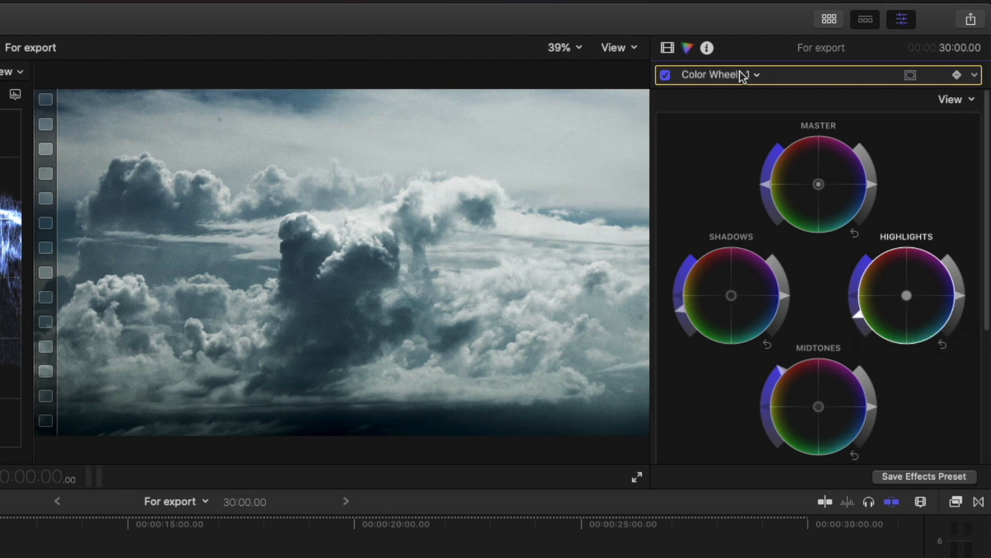
# - Keyframe Color Curves 1 at the clip's start, then increase the Luma curve's contrast at 29:16 by deepening shadows and lifting highlights
pyautogui.click(757, 74)
pyautogui.click(769, 108)
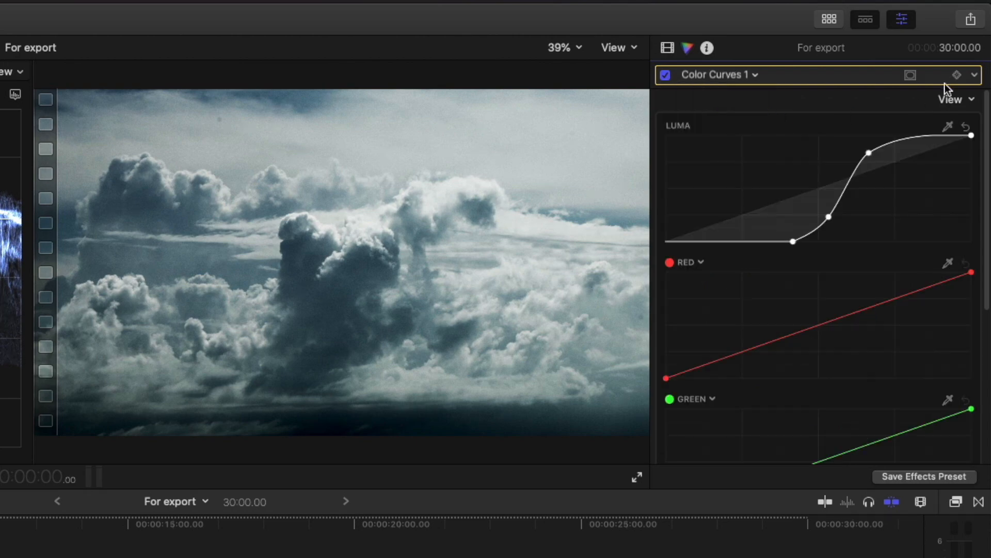
pyautogui.click(956, 75)
pyautogui.moveTo(23, 338); pyautogui.dragTo(866, 327)
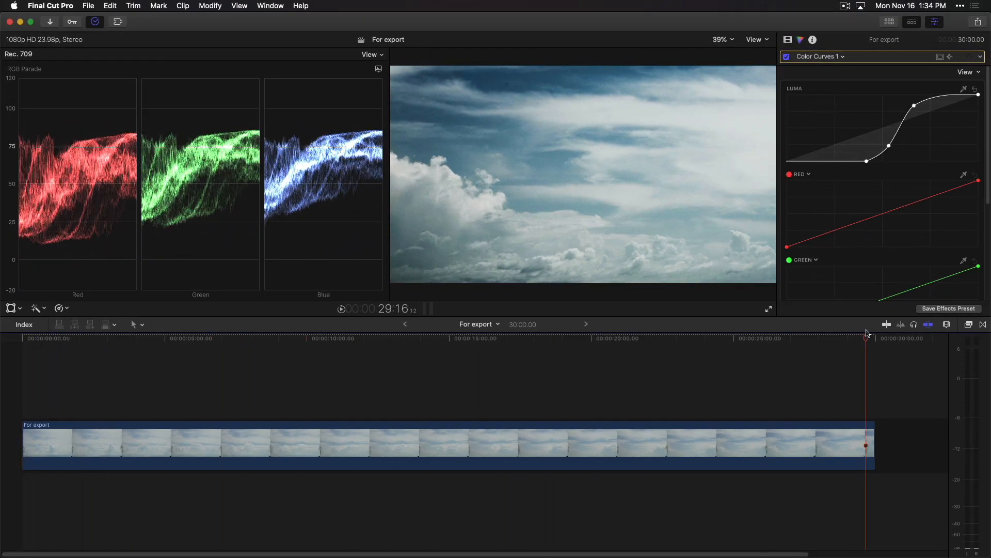
pyautogui.moveTo(890, 146); pyautogui.dragTo(896, 144)
pyautogui.moveTo(915, 106); pyautogui.dragTo(915, 103)
pyautogui.moveTo(868, 161); pyautogui.dragTo(895, 146)
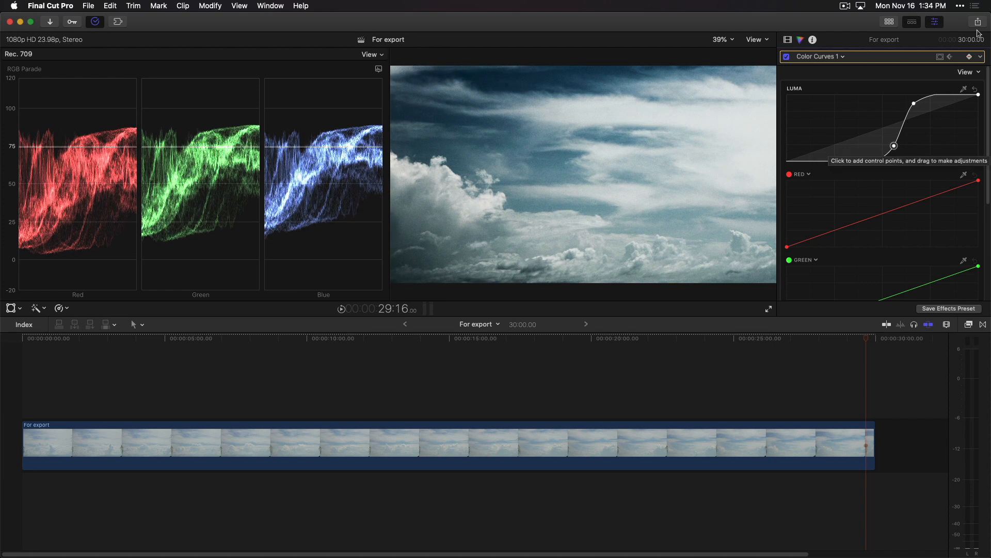
# - Start exporting the color-corrected For export project
pyautogui.click(979, 23)
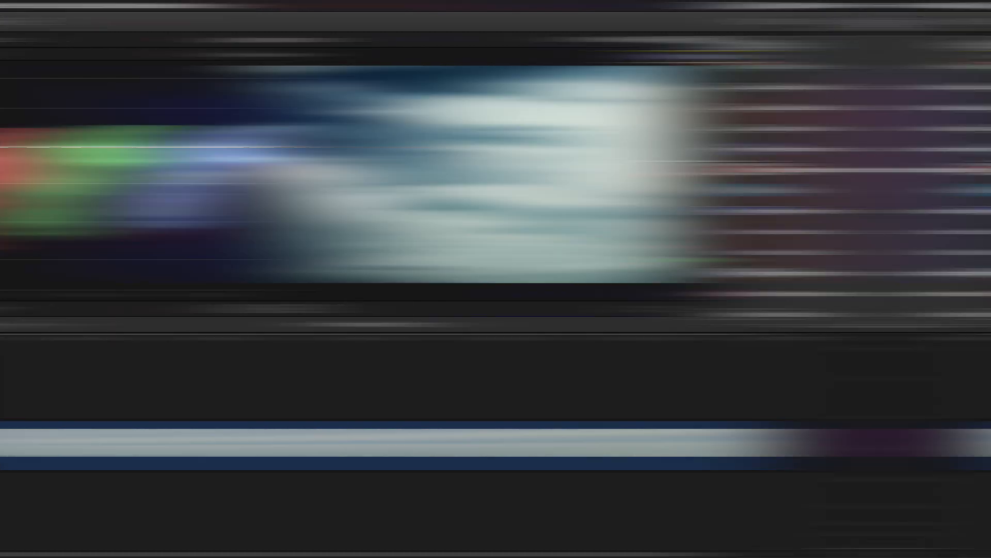